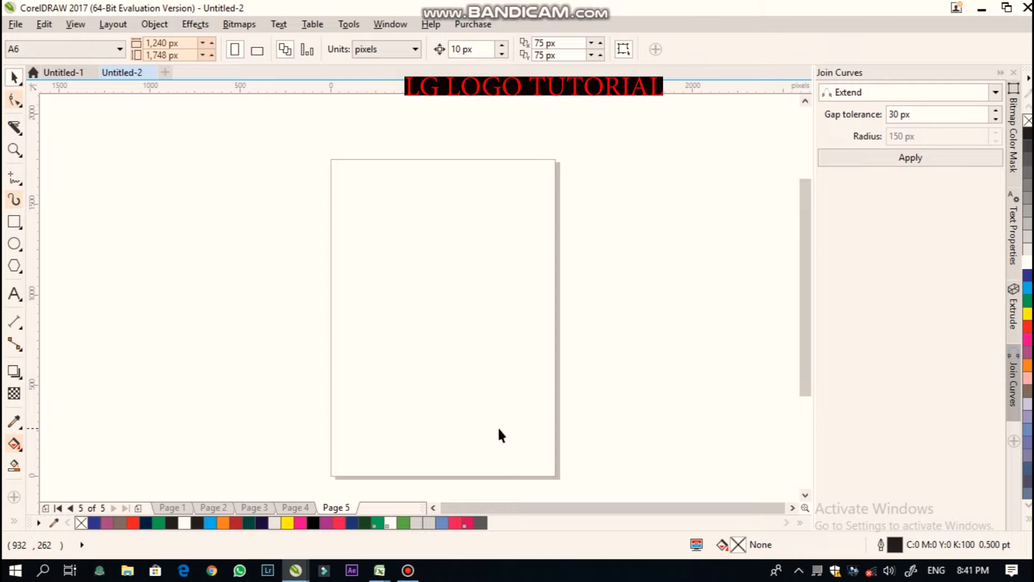
- View the finished LG logo reference on Page 4 and return to Page 5
click(299, 507)
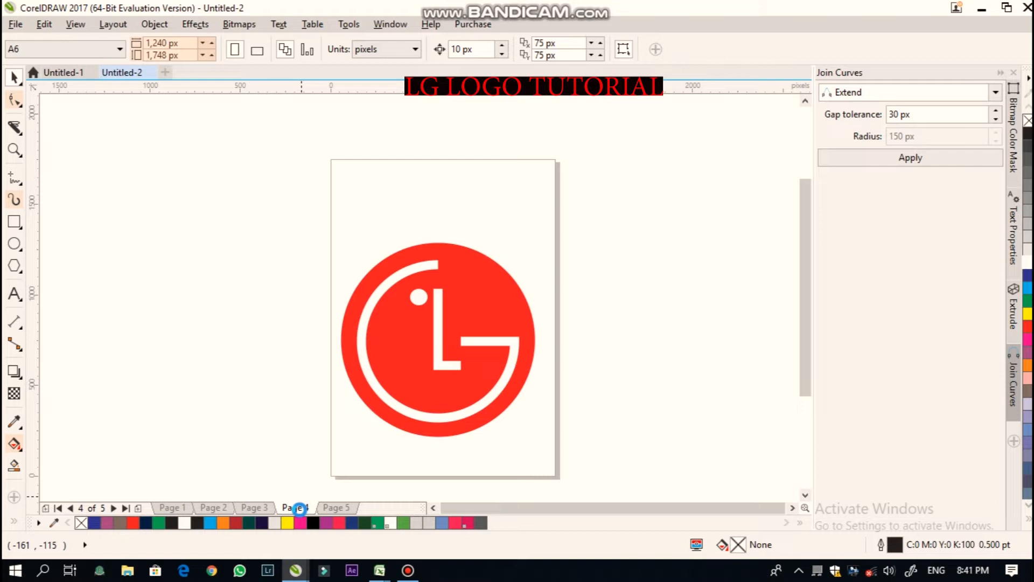
click(340, 507)
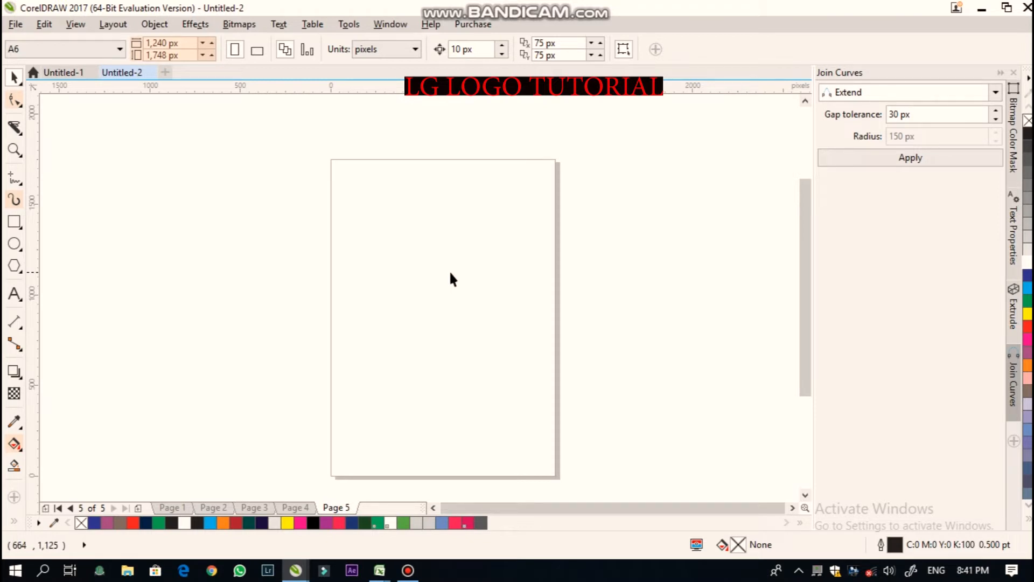
- Draw a circle about 1,168 px wide on the page with the Ellipse tool
click(14, 244)
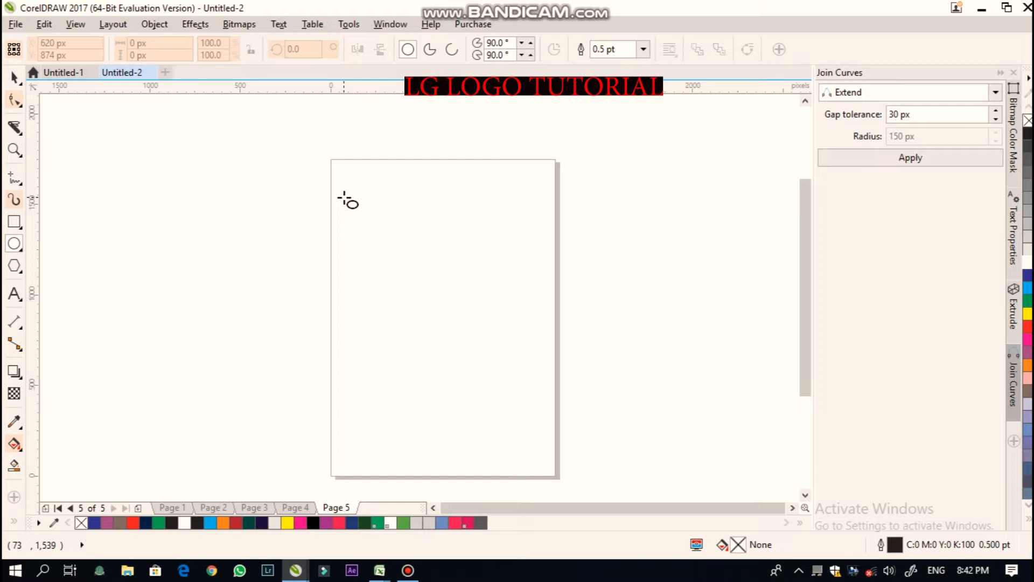
drag(344, 198, 409, 410)
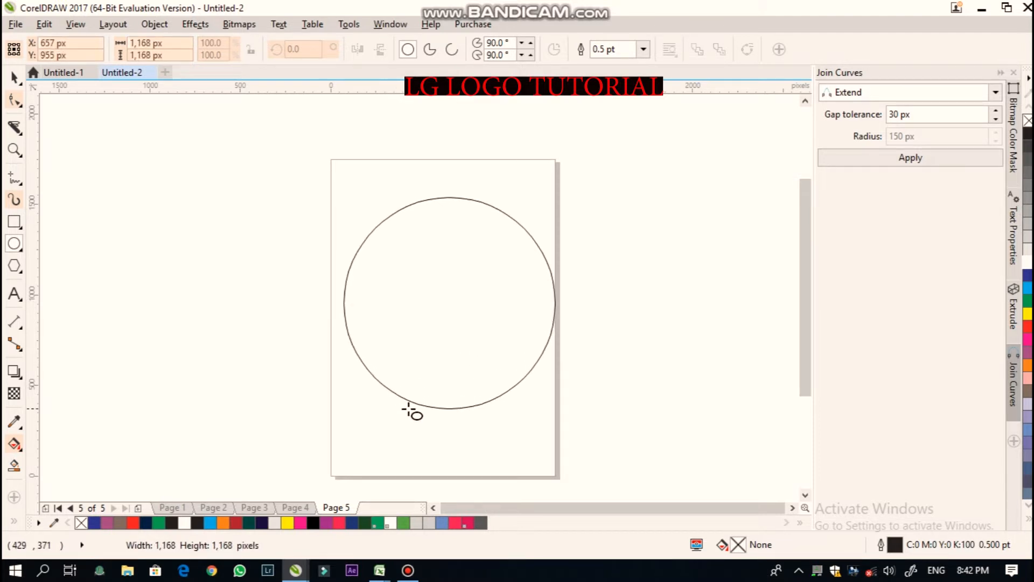
drag(408, 409, 407, 408)
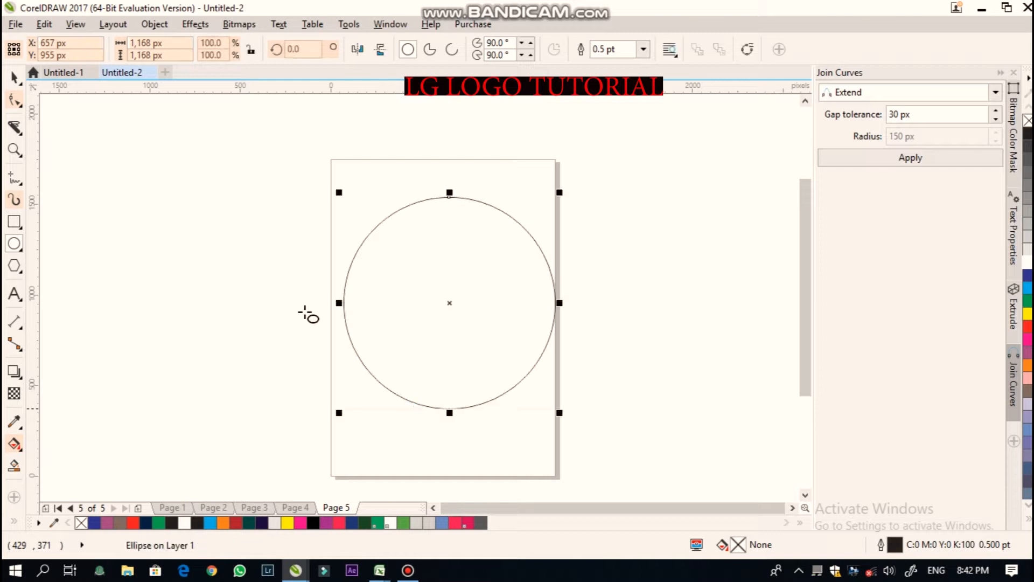
click(14, 77)
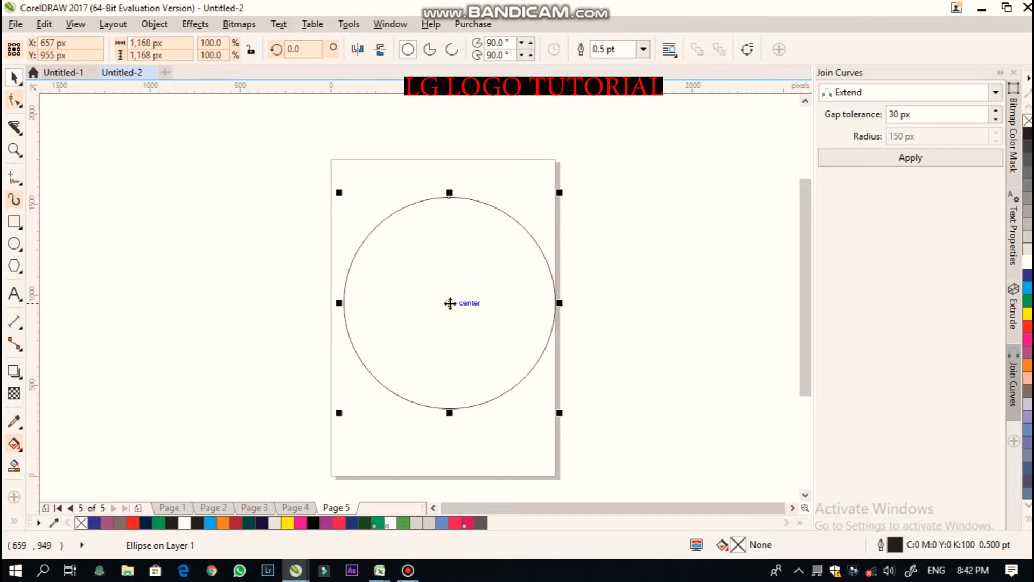
- Duplicate the circle and center both the copy and the original on the page
key(ctrl+d)
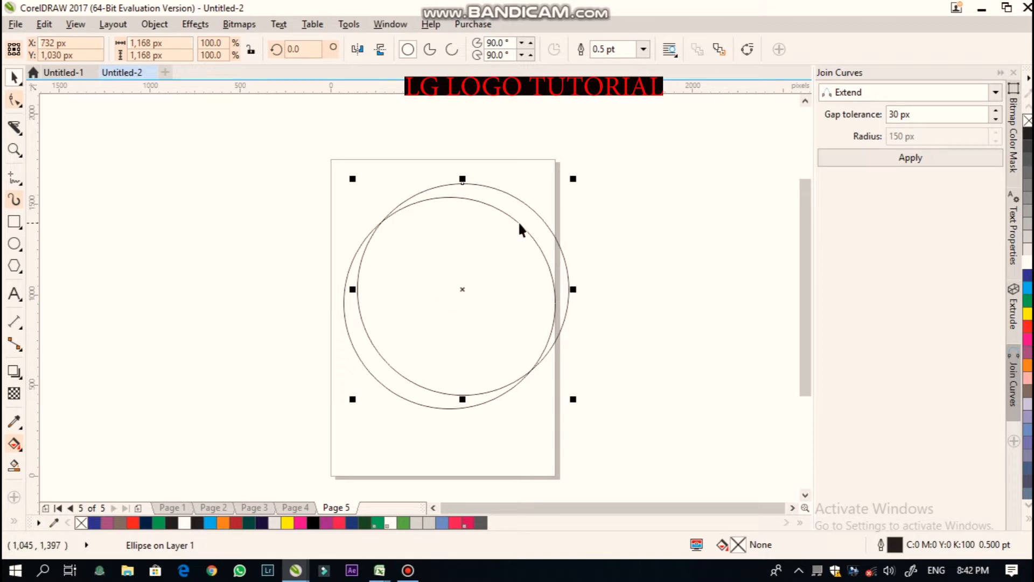
key(p)
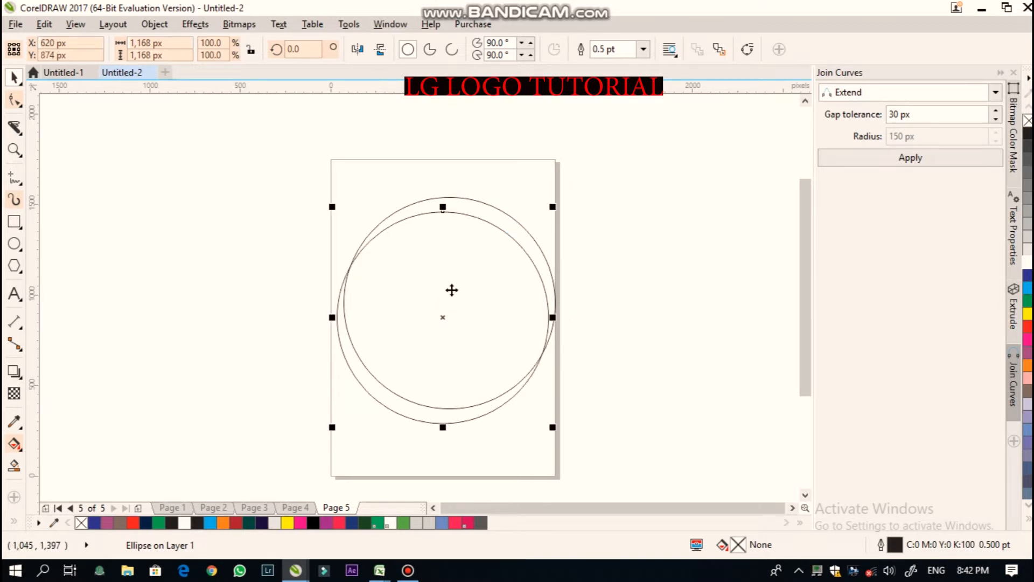
click(488, 204)
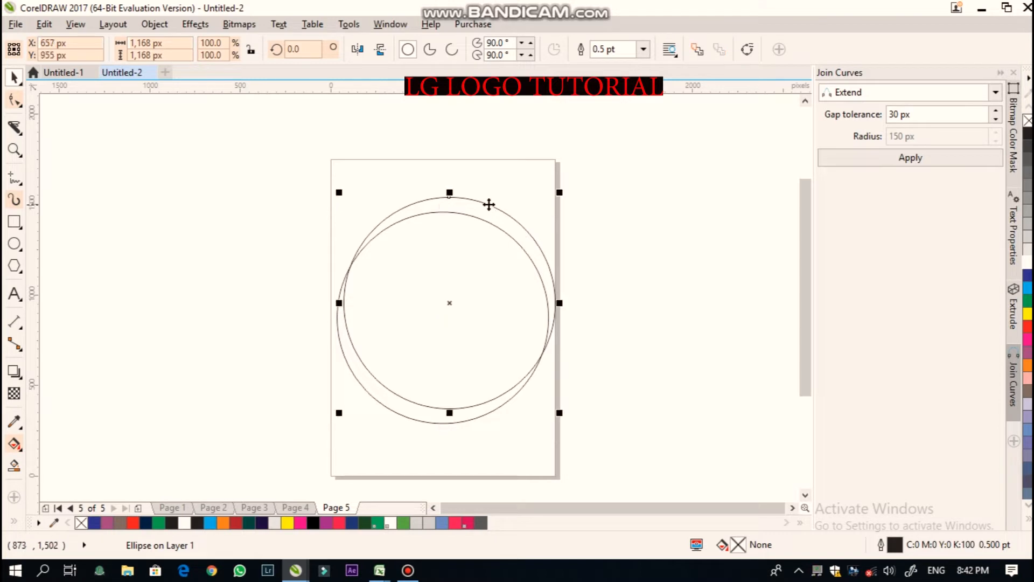
key(p)
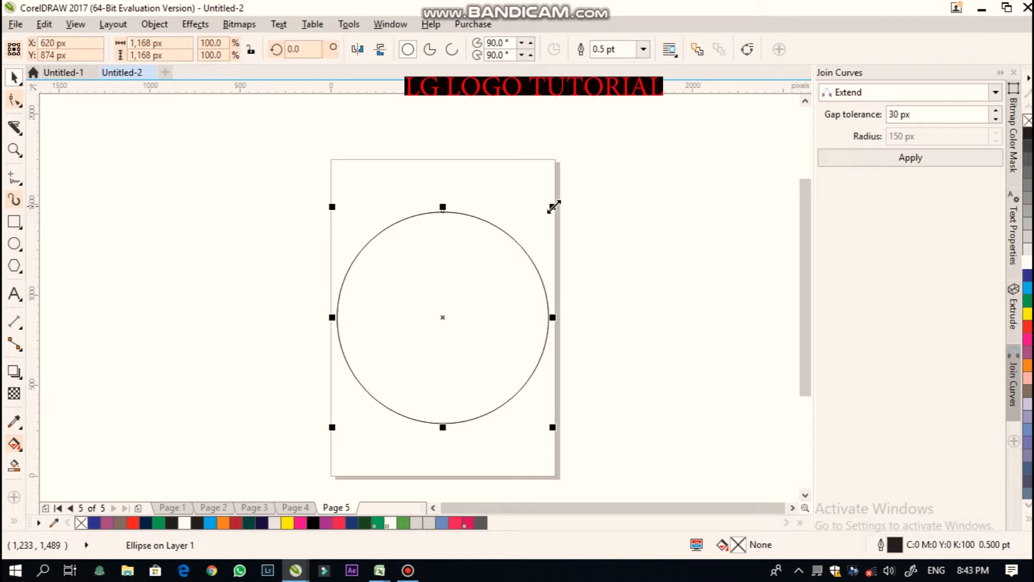
- Scale the duplicate circle down to about 927 px and center it inside the larger circle
drag(553, 206, 526, 251)
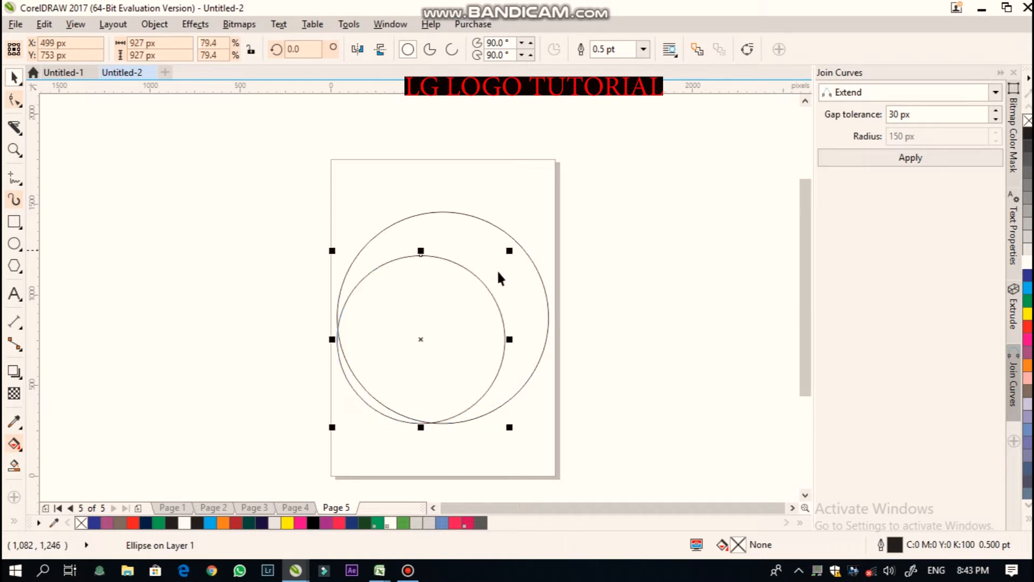
drag(421, 339, 443, 317)
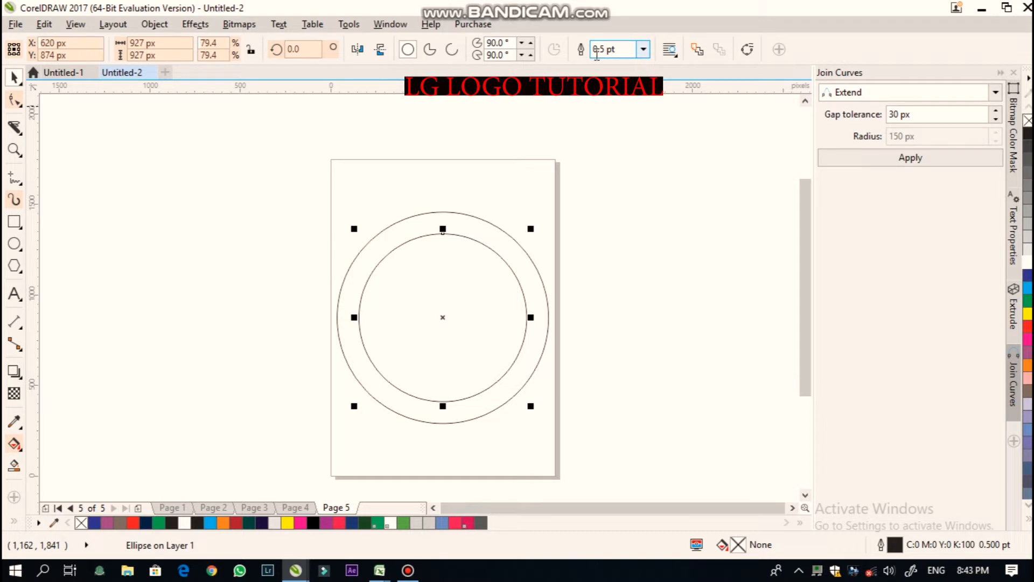
- Set the inner circle's outline width to 10.0 pt
click(643, 49)
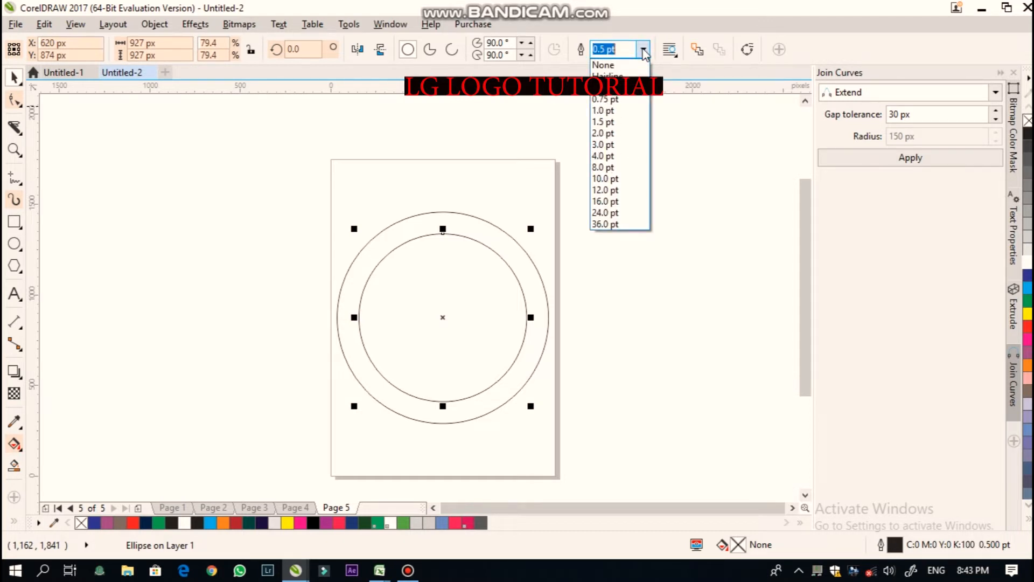
click(603, 180)
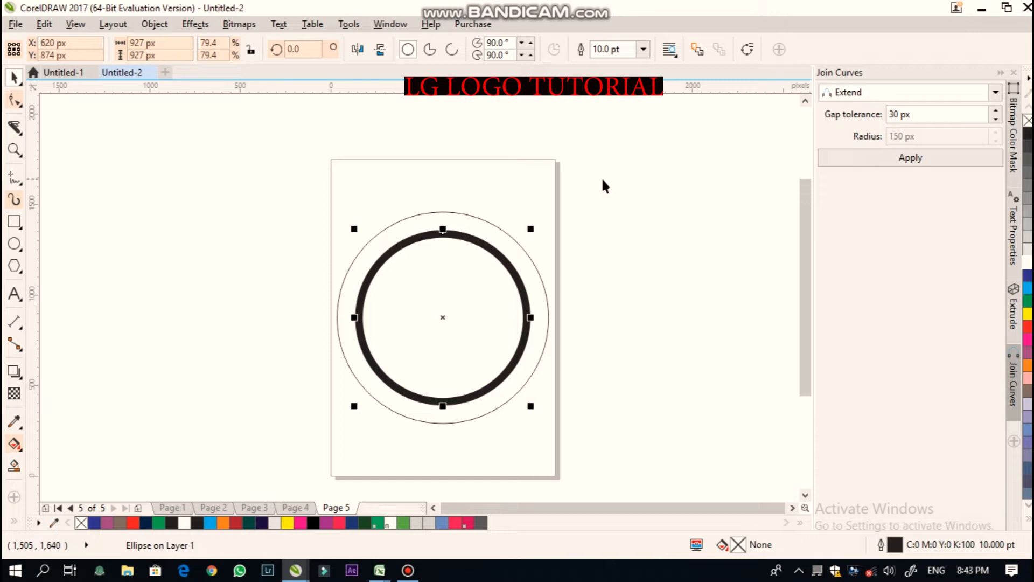
- Set the inner circle's outline colour to PANTONE Trans. White
click(14, 523)
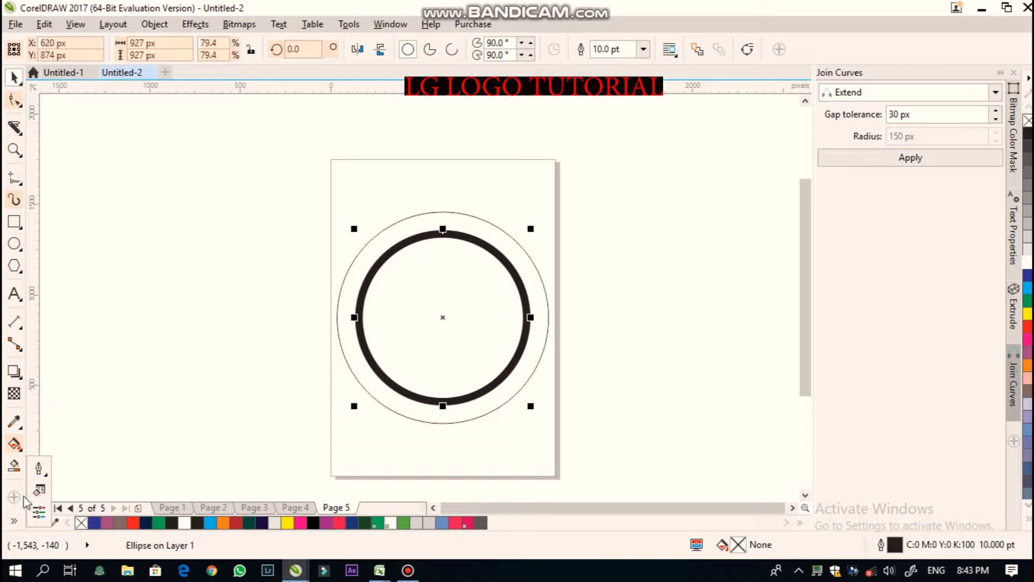
click(39, 467)
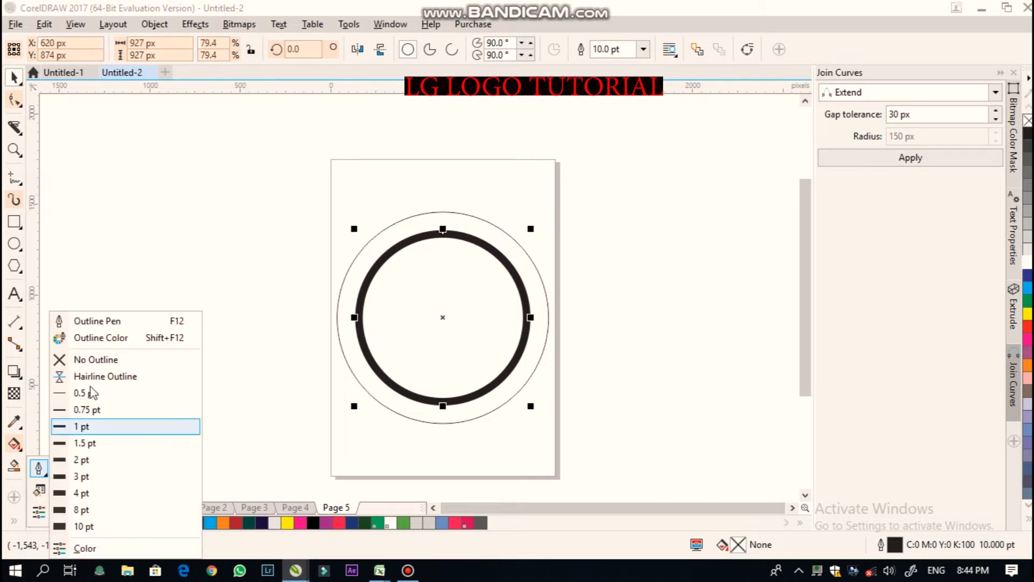
click(109, 337)
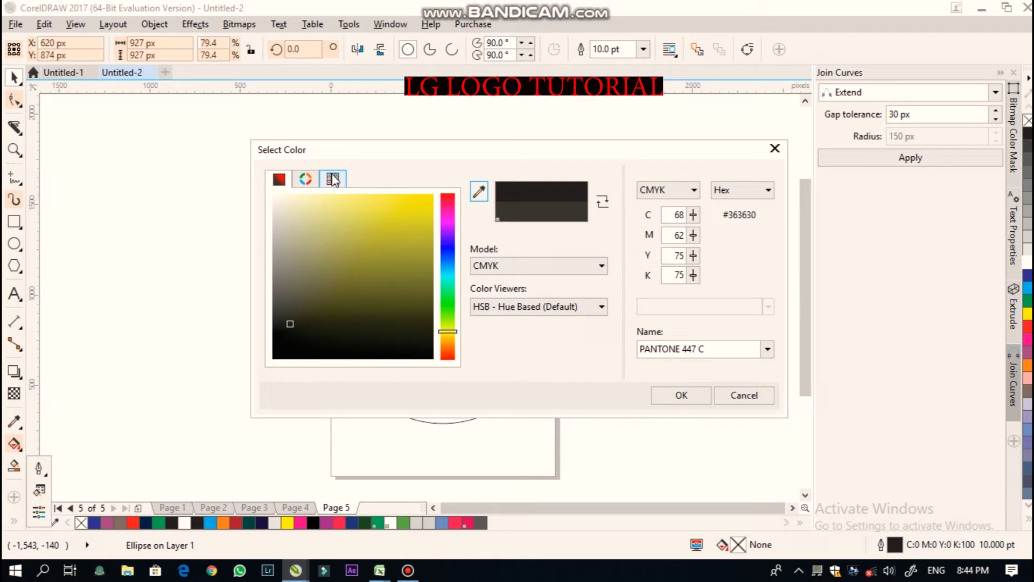
click(333, 179)
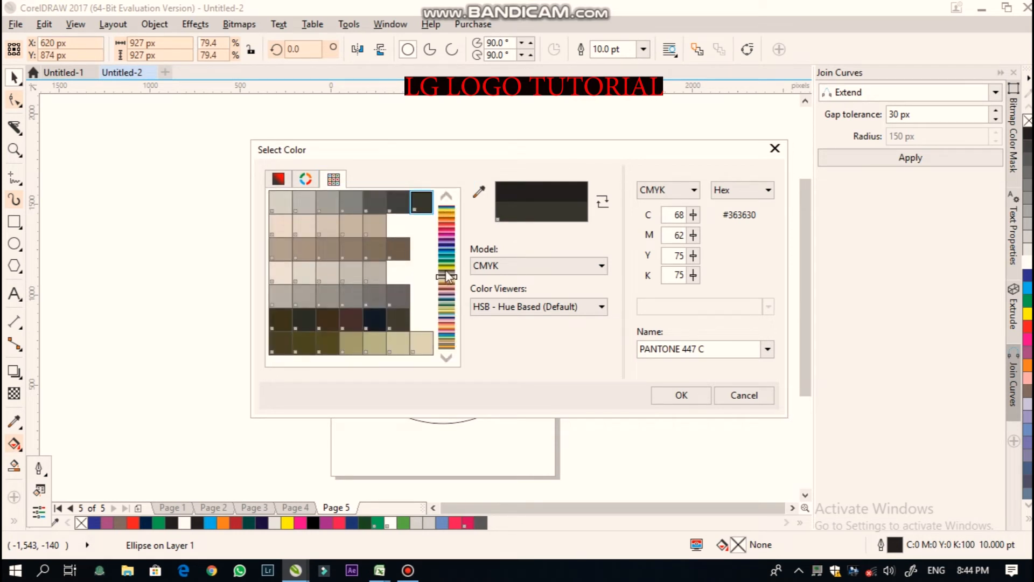
drag(446, 274, 449, 208)
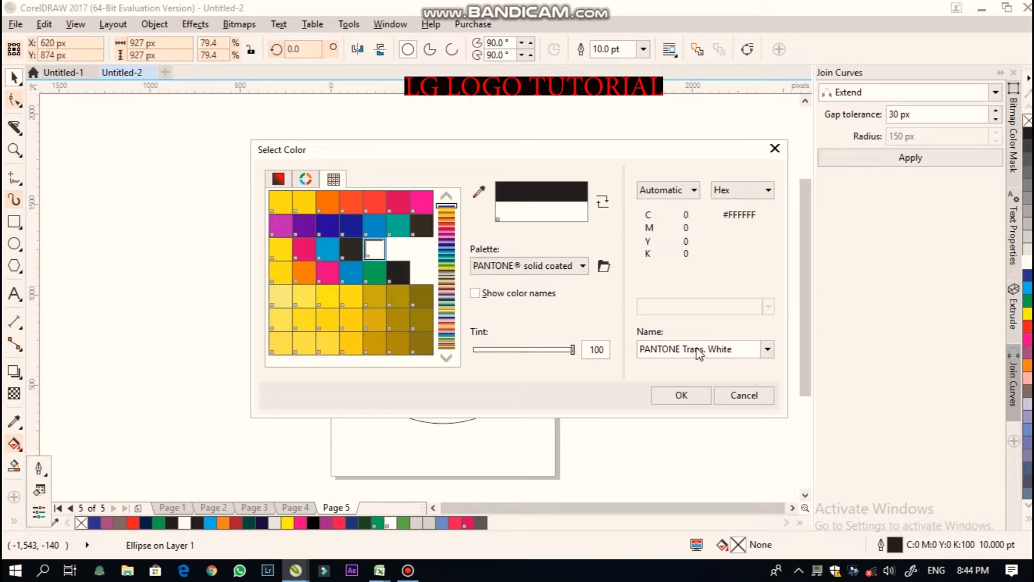
click(681, 395)
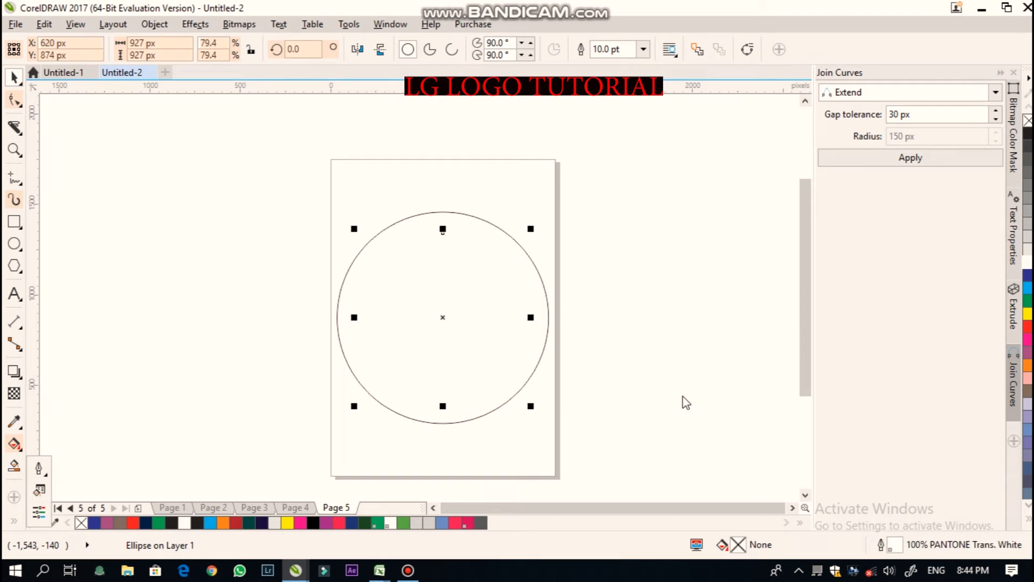
- Fill the outer circle red
click(569, 148)
click(457, 212)
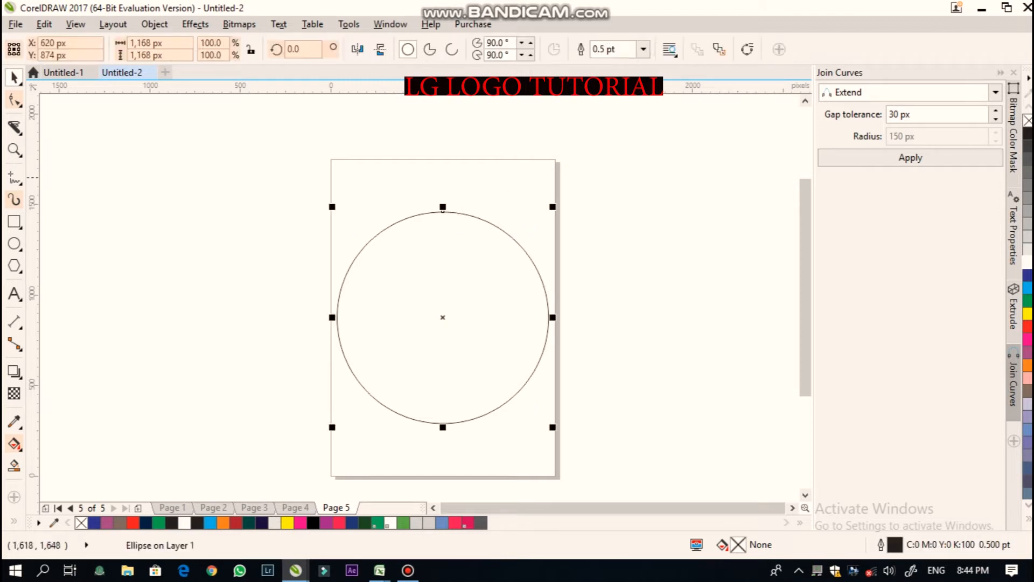
click(1028, 329)
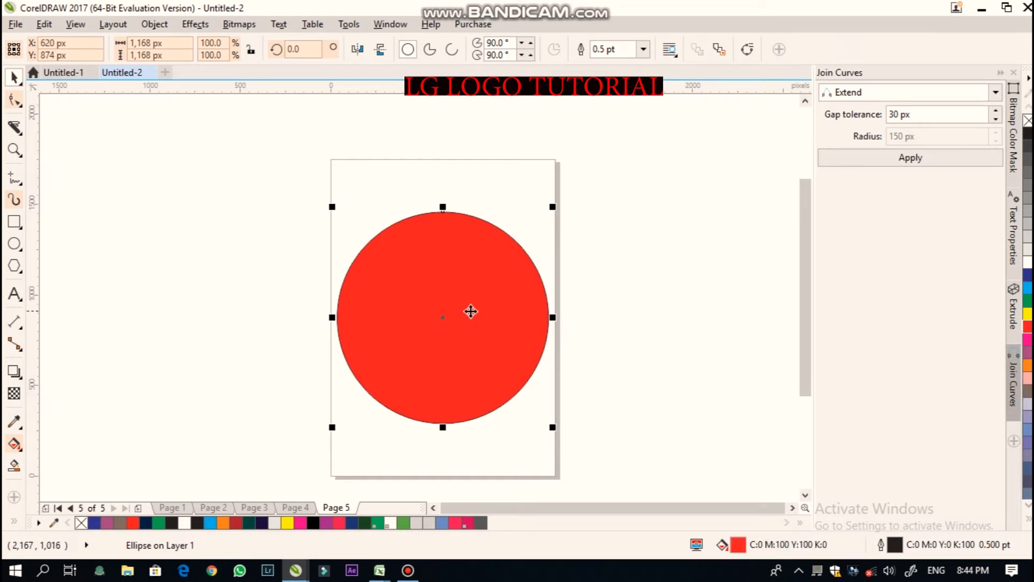
- Drag the outer circle aside, then undo the move, the red fill and the white outline colour
click(445, 317)
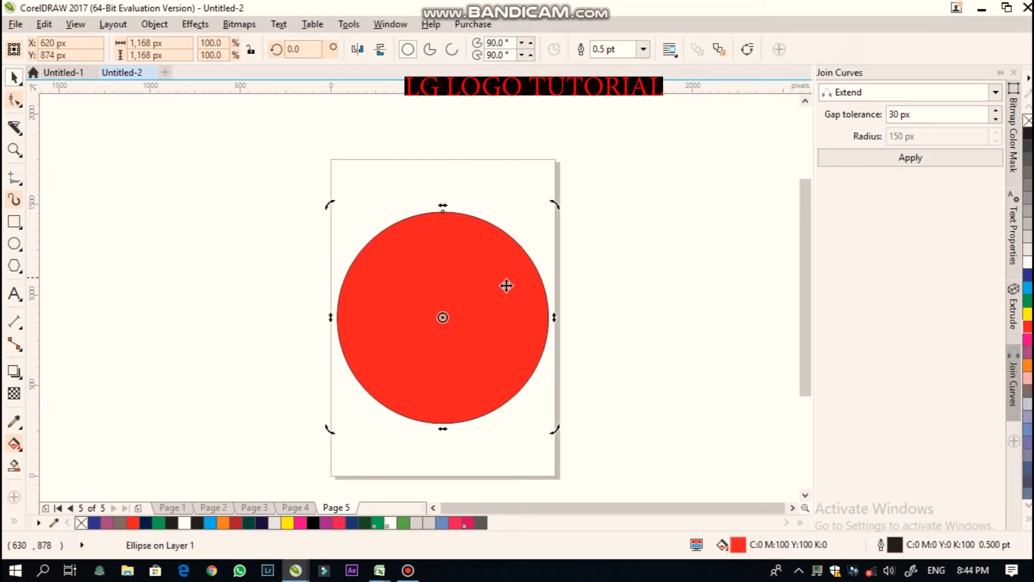
click(634, 281)
click(520, 287)
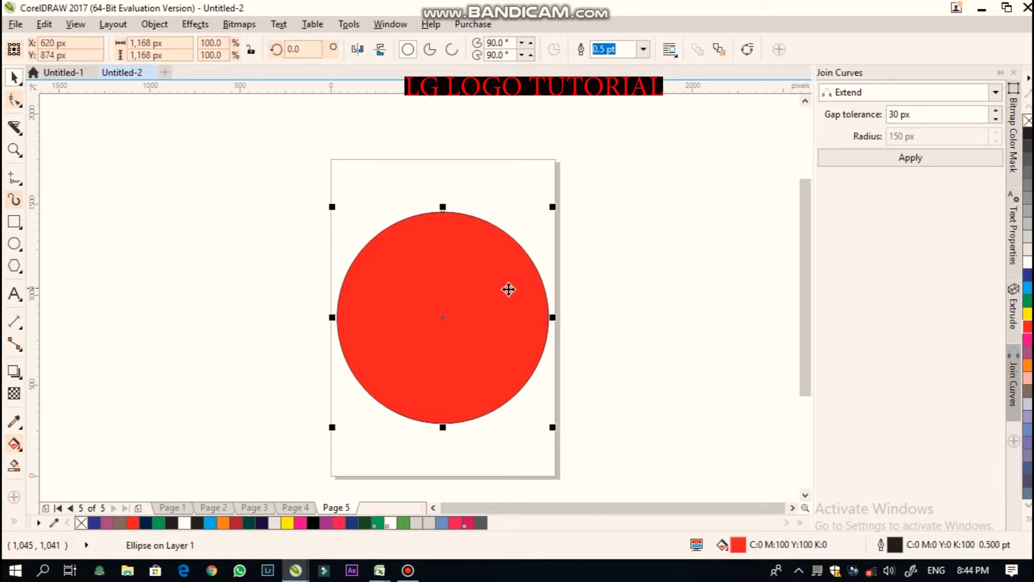
drag(438, 317, 583, 259)
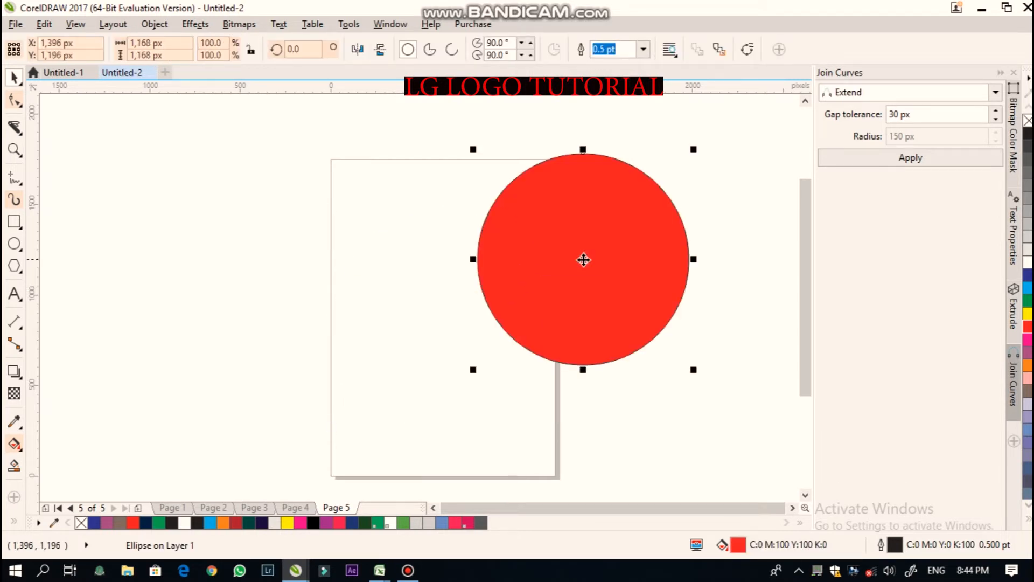
key(ctrl+z)
key(ctrl+z)
key(ctrl+z)
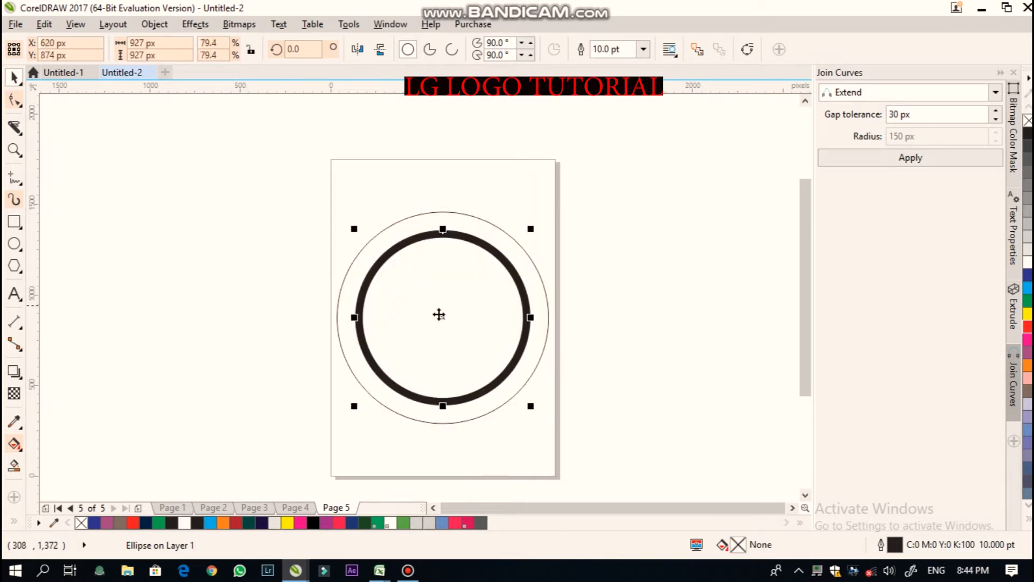
- Move the thick ring aside and fill the outer circle red
drag(439, 315, 430, 234)
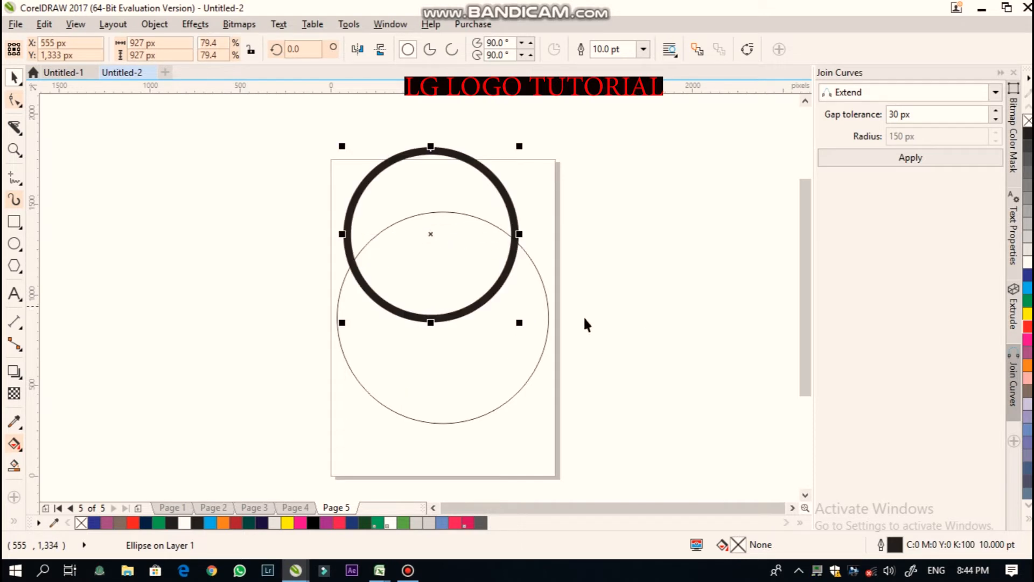
click(505, 359)
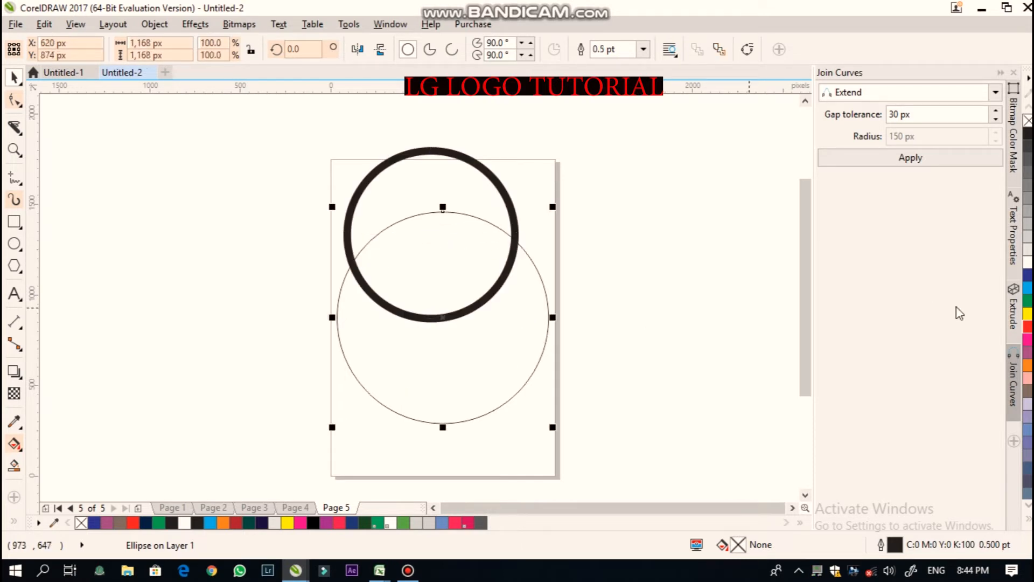
click(1026, 324)
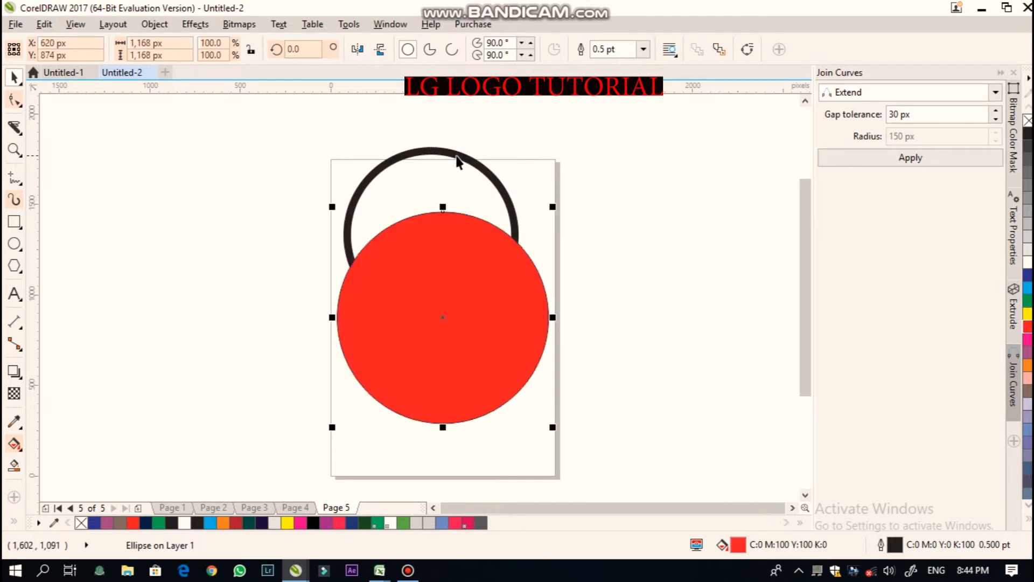
click(570, 127)
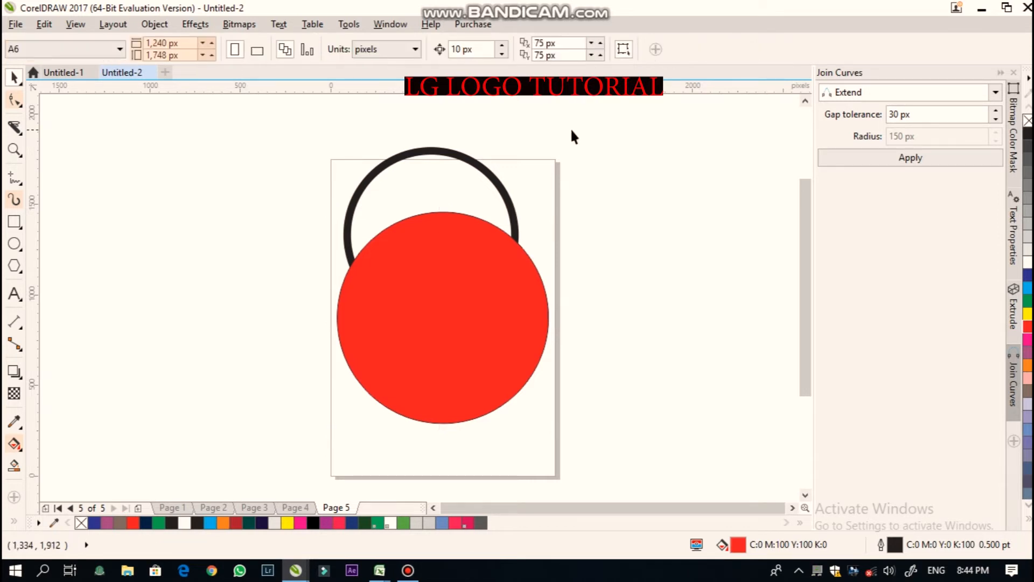
- Bring the thick ring forward one level and move it back to the red circle's centre
click(434, 155)
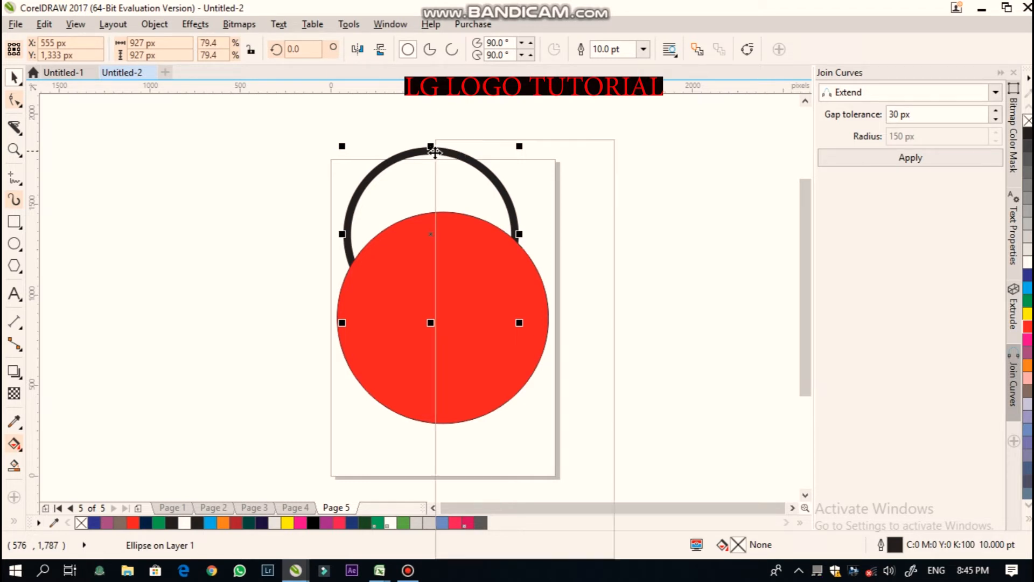
right_click(435, 151)
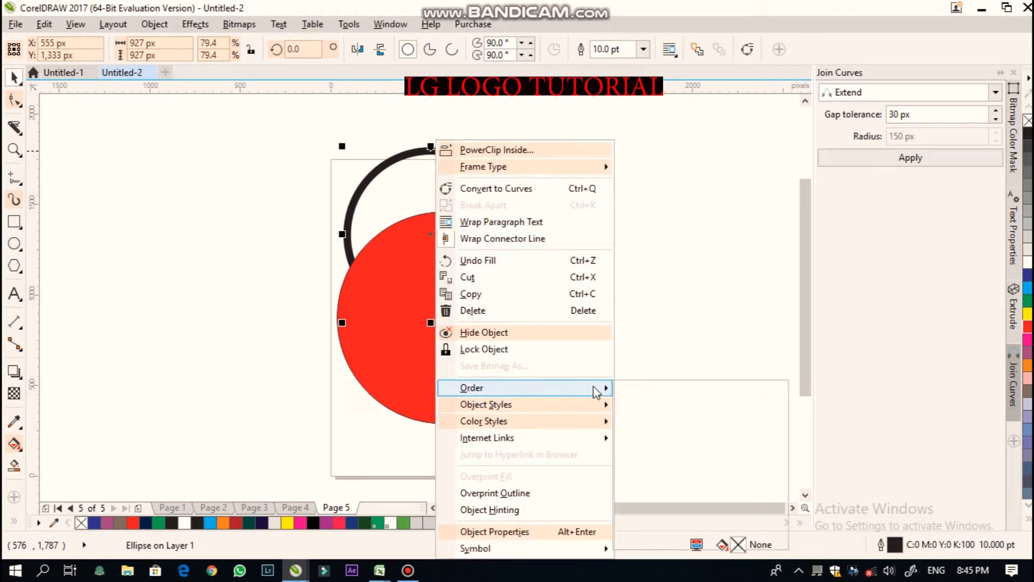
mouse_move(592, 388)
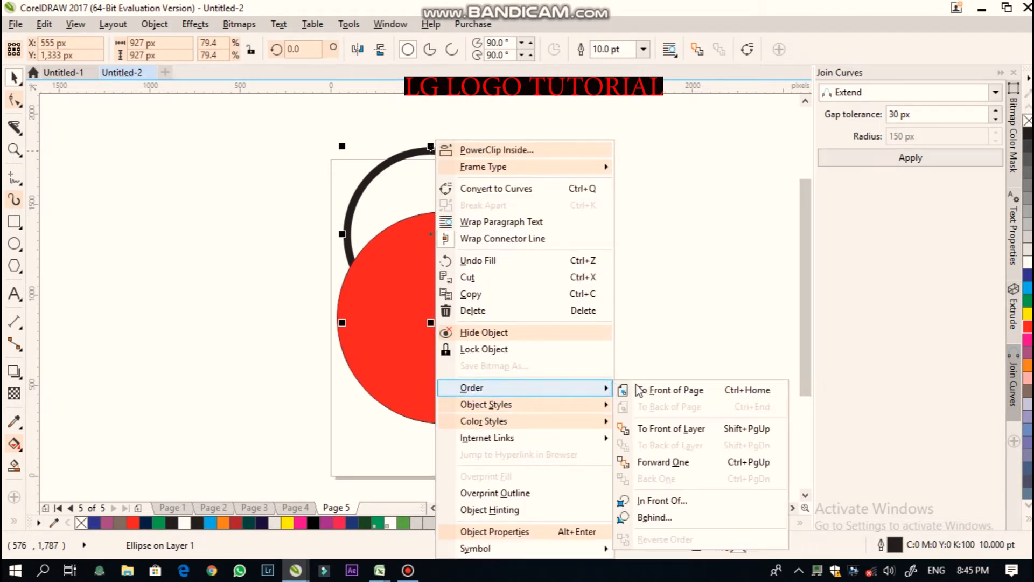
click(661, 462)
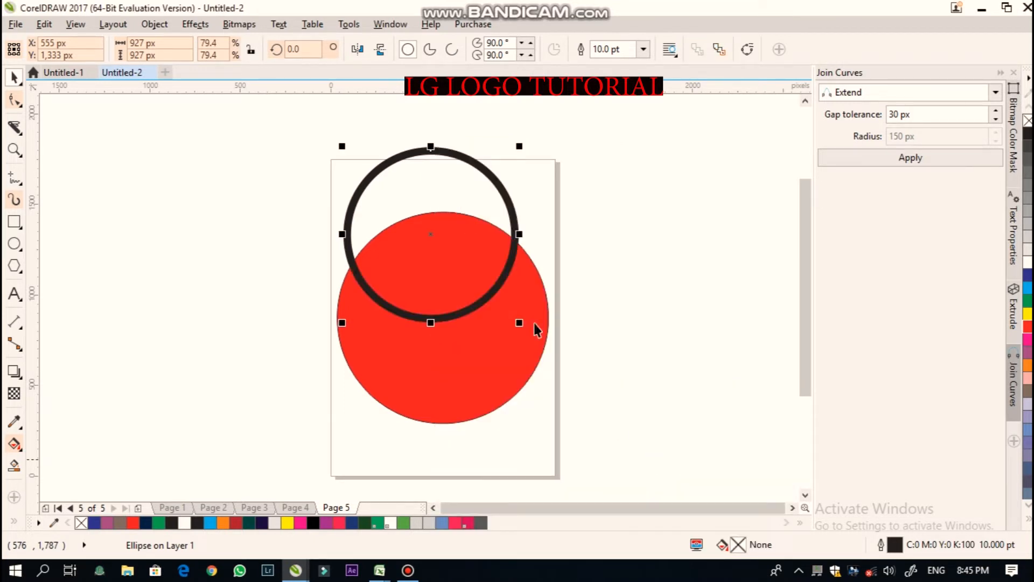
drag(433, 241, 442, 318)
click(619, 281)
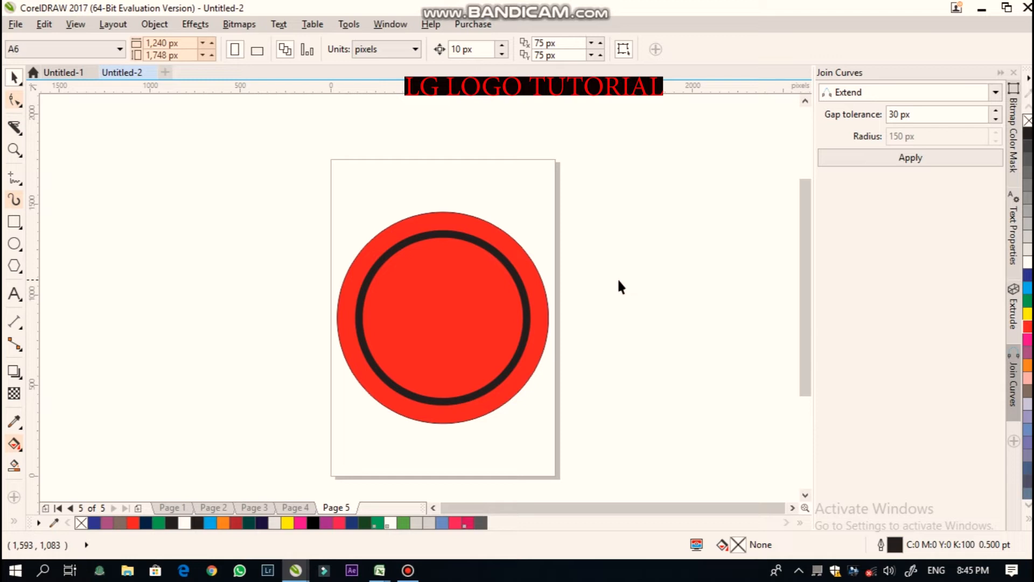
- Set the thick ring's outline colour to PANTONE Trans. White from the PANTONE solid coated palette
click(410, 241)
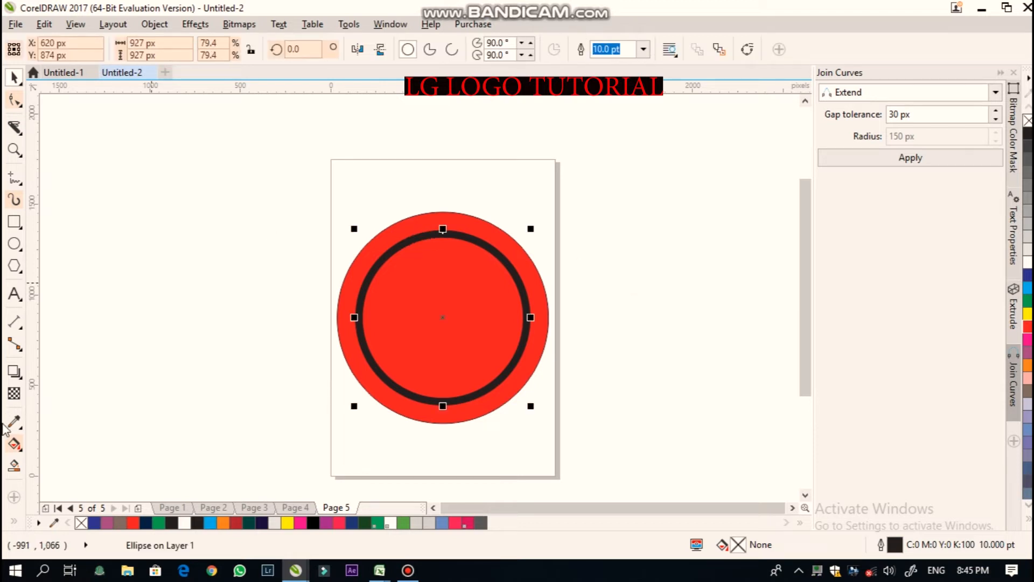
click(15, 521)
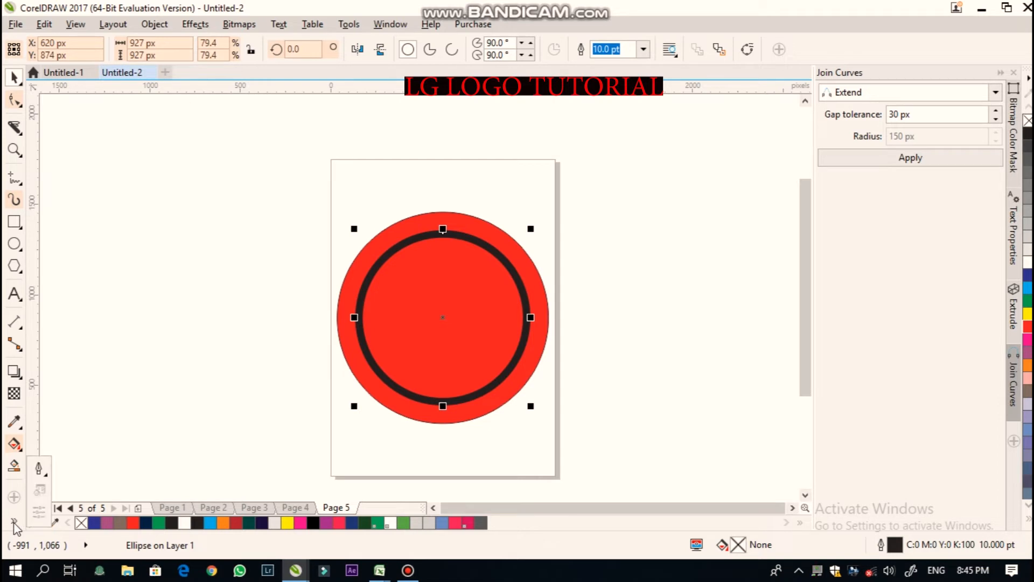
click(38, 467)
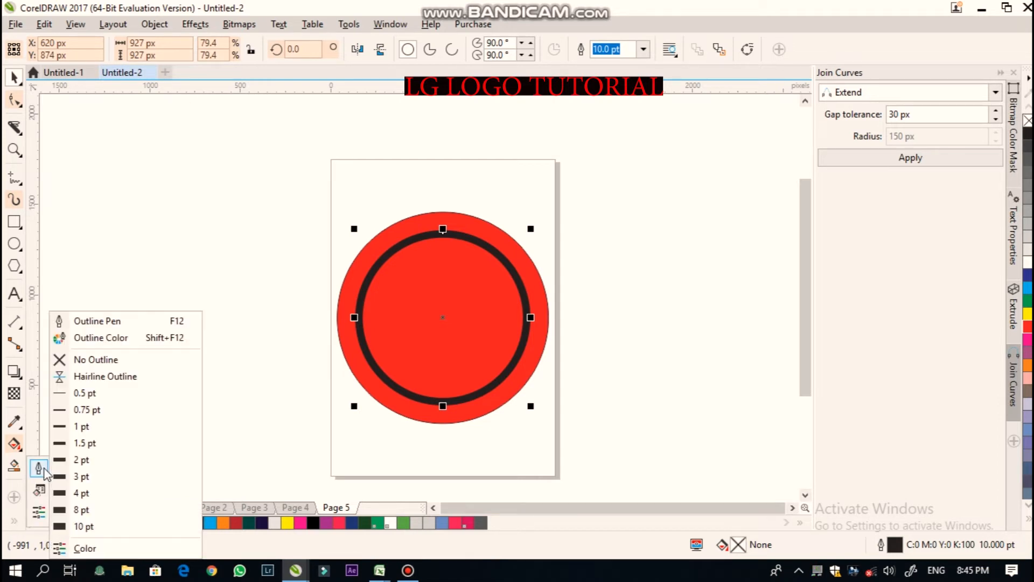
click(102, 339)
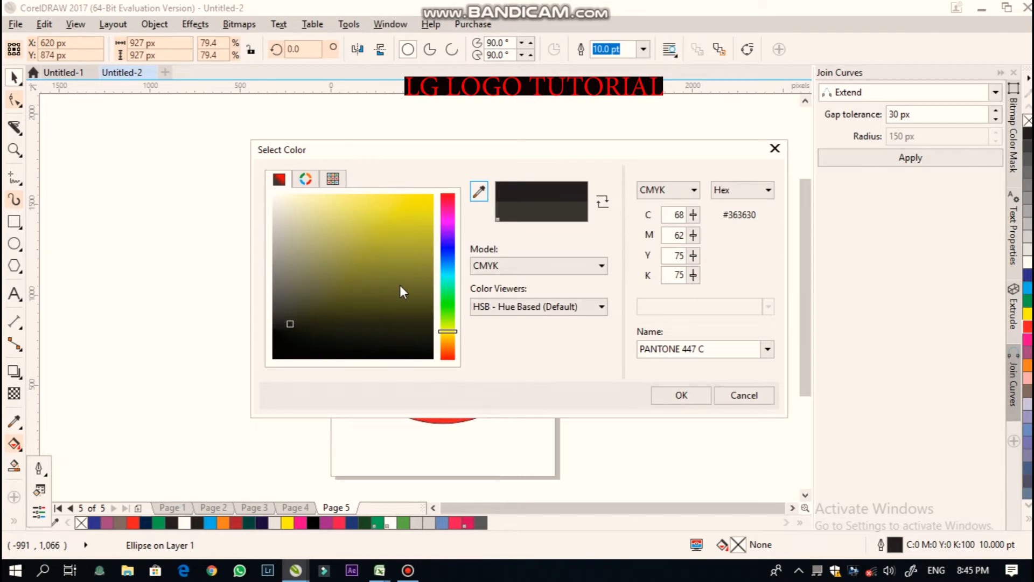
click(333, 179)
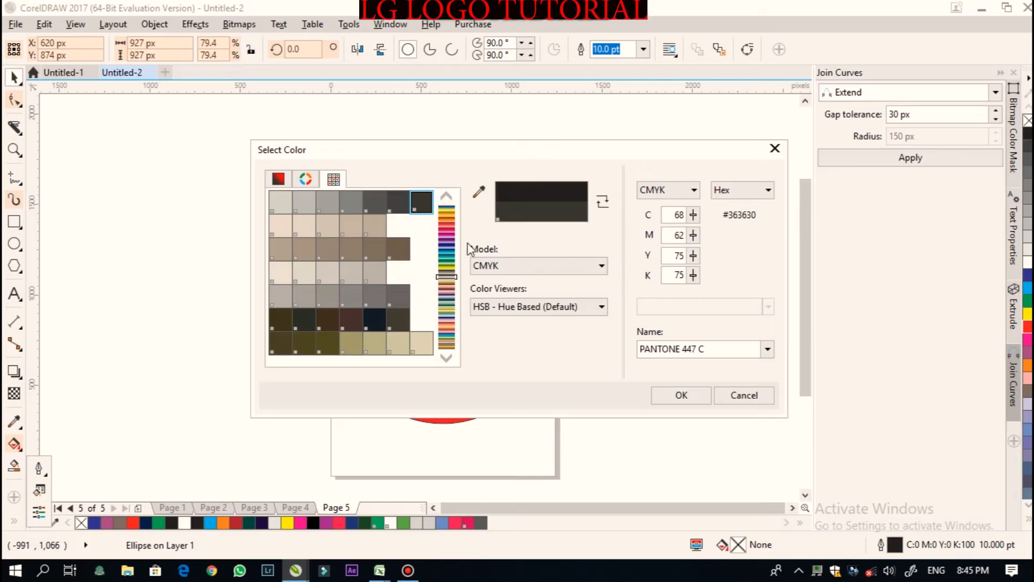
drag(449, 280, 448, 202)
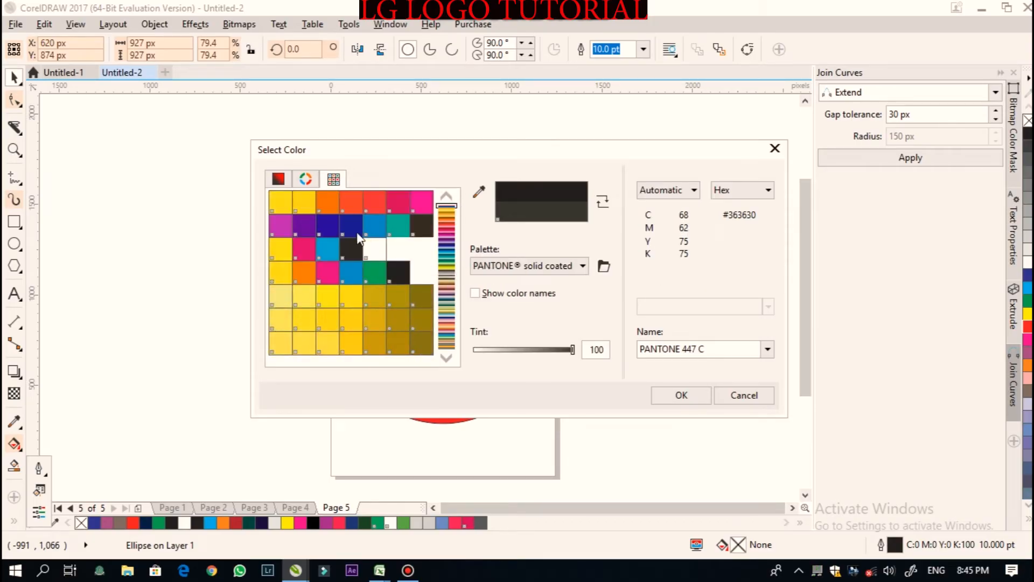
click(368, 251)
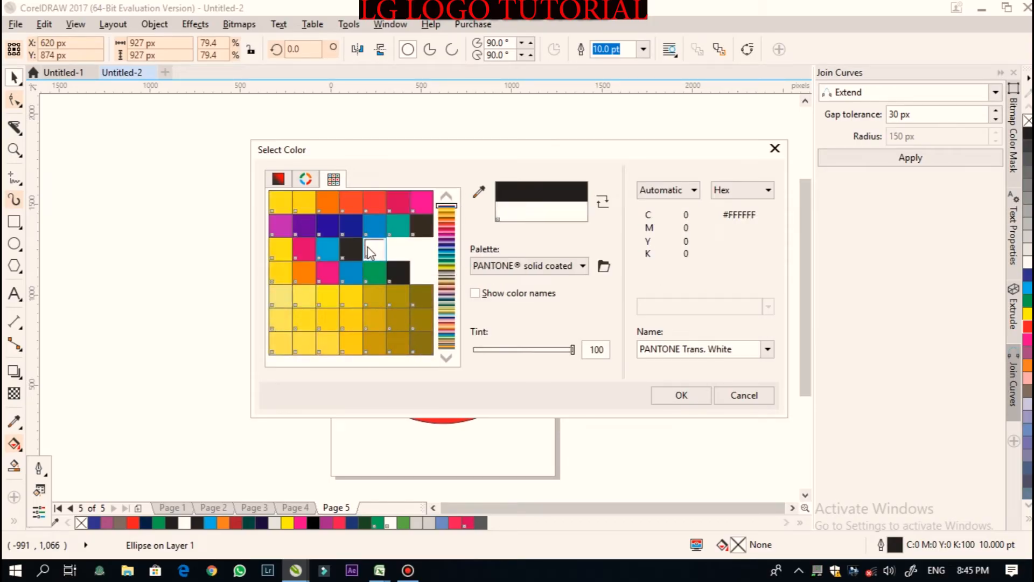
click(663, 396)
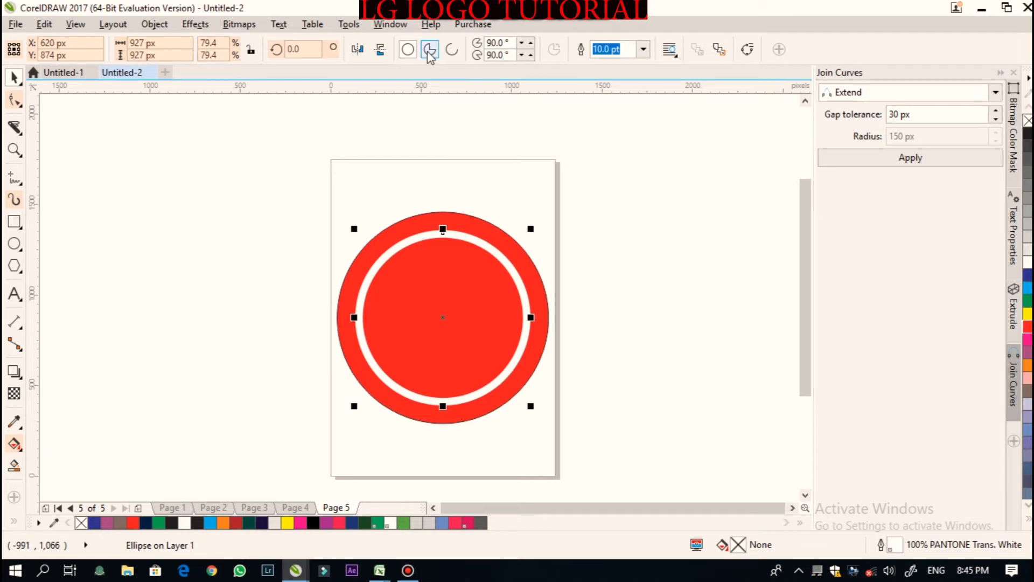
- Change the white ring into a pie running from 0° to 270° and convert it to curves
click(430, 50)
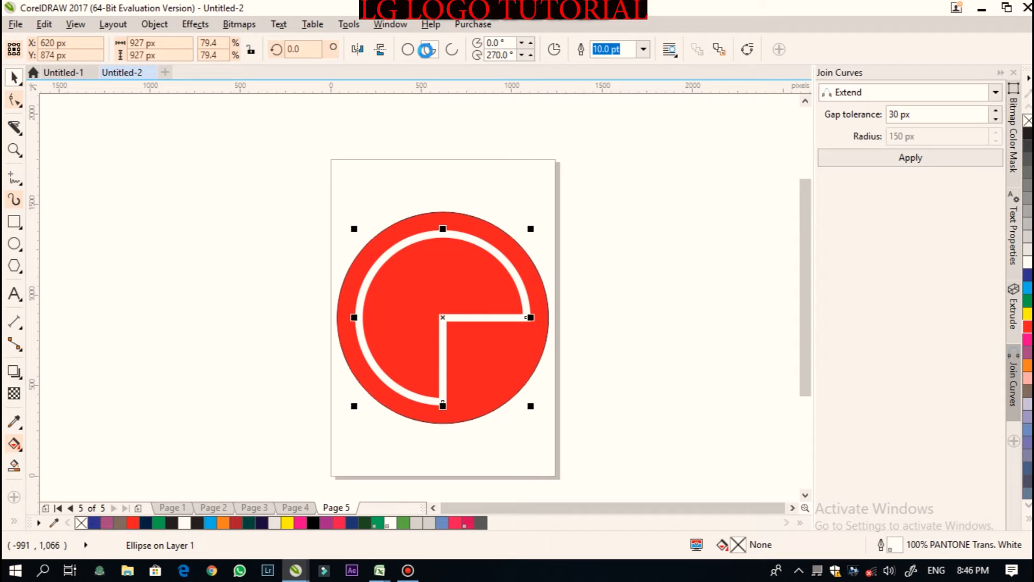
click(381, 52)
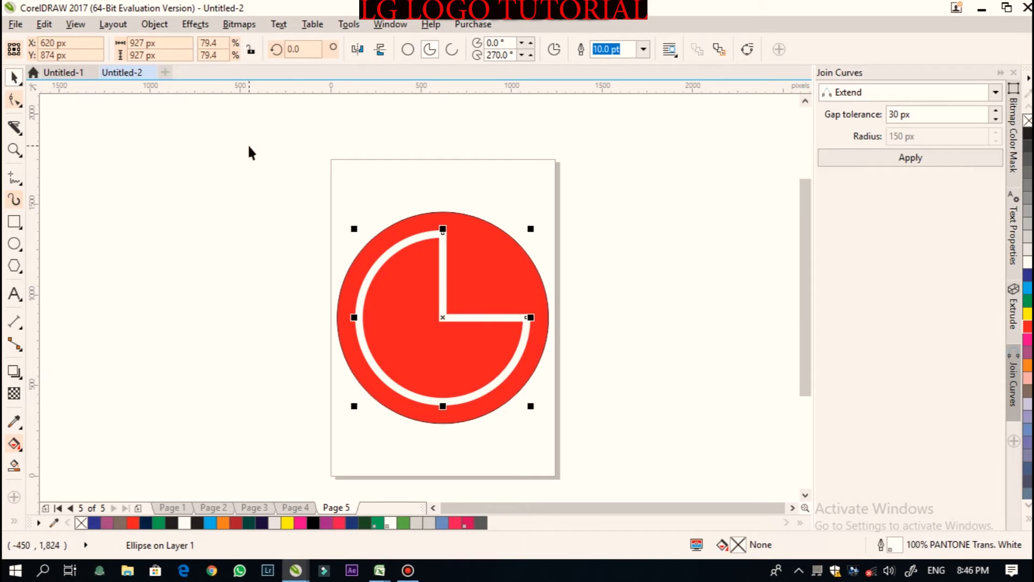
right_click(442, 235)
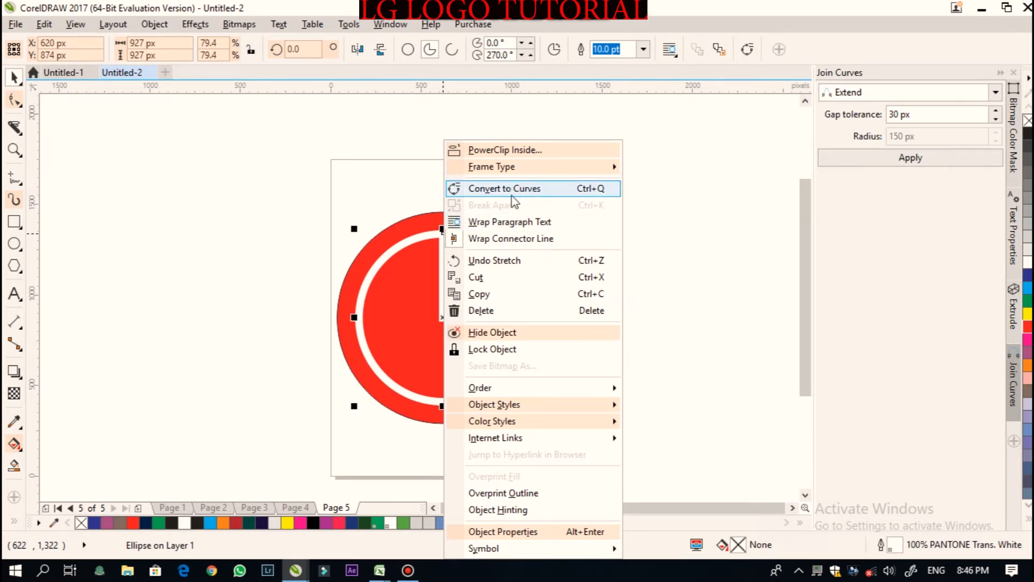
click(532, 190)
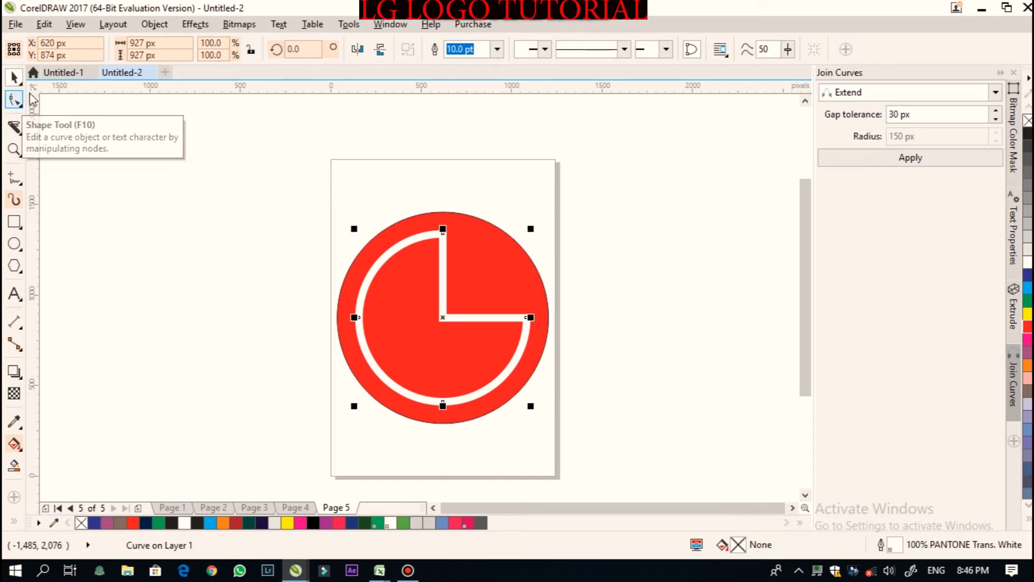
- With the Shape tool, break the curve apart at its top node and at a node on the horizontal stroke
click(15, 100)
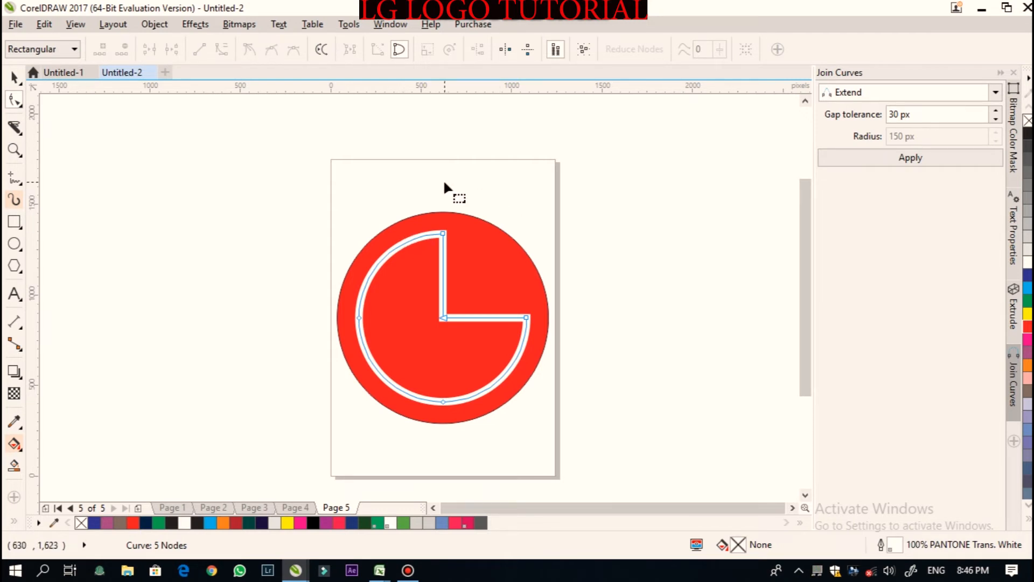
click(444, 237)
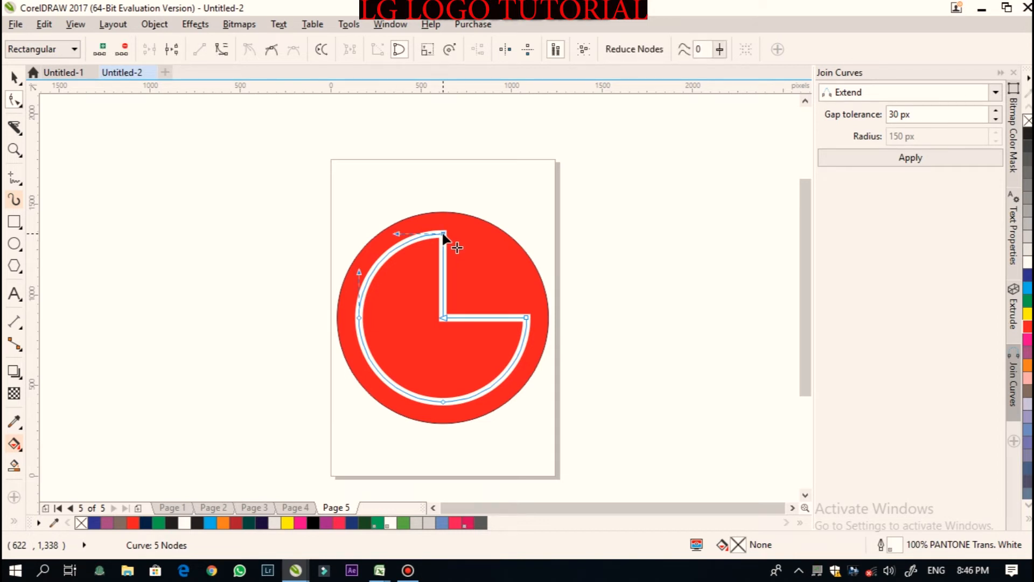
right_click(444, 238)
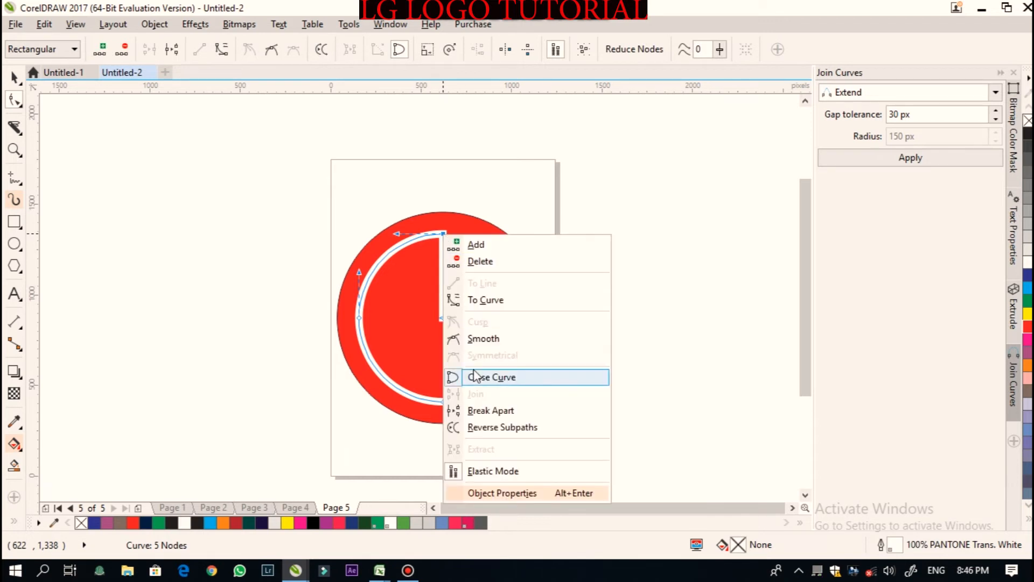
click(487, 411)
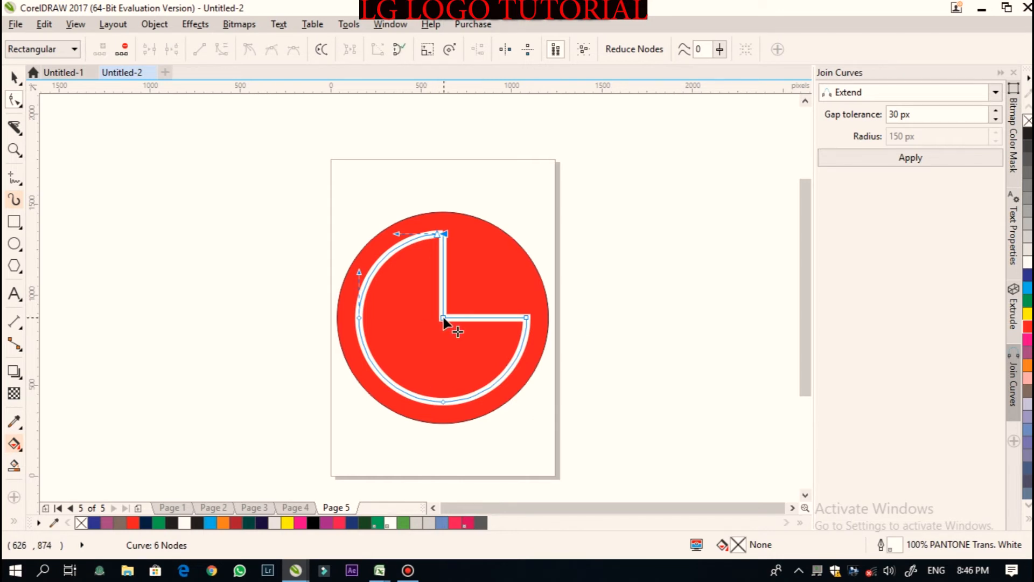
click(472, 317)
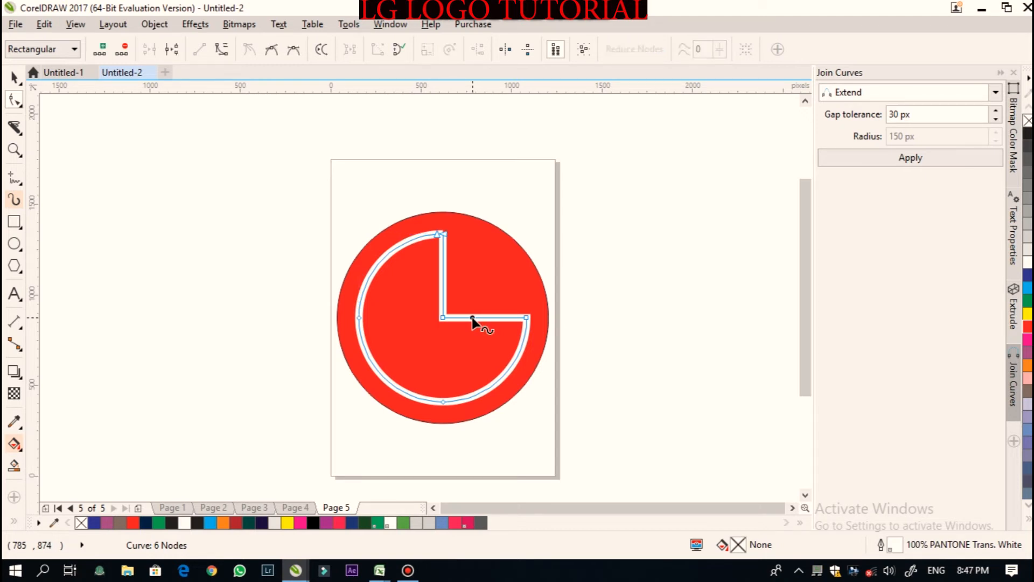
right_click(472, 318)
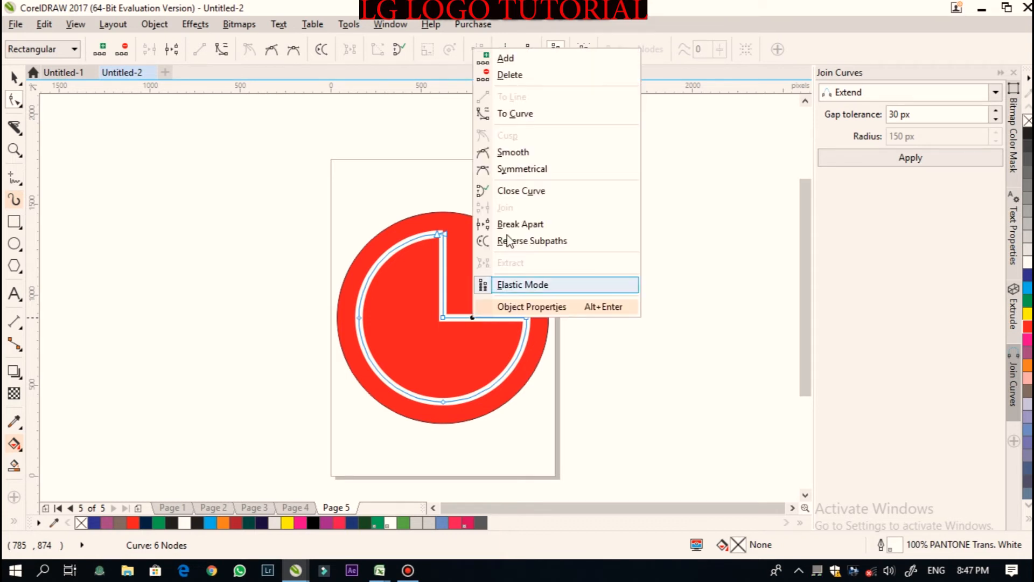
click(514, 224)
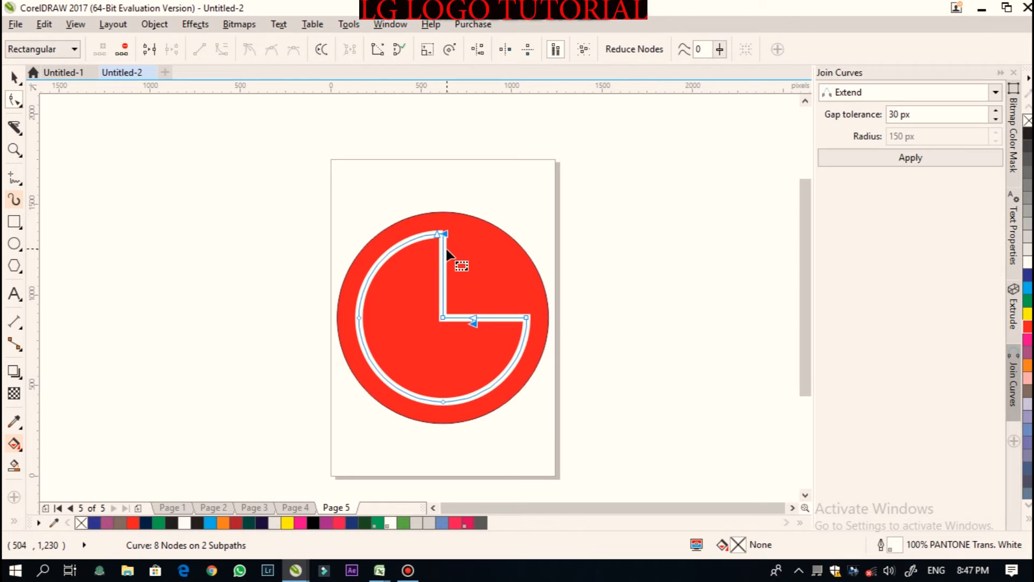
click(14, 77)
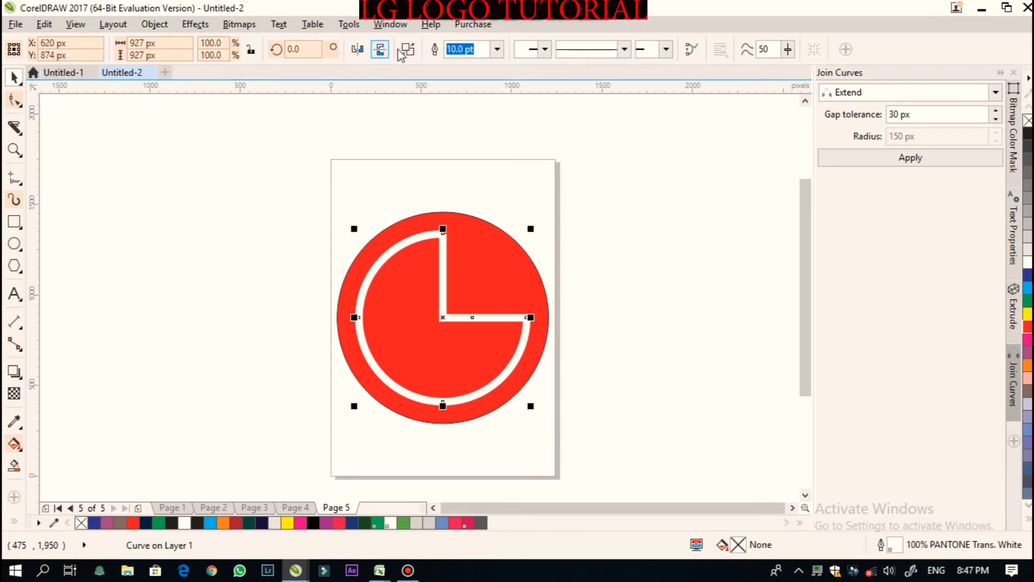
- Break the curve apart into separate objects and move the L-shaped segment down about 153 px
right_click(442, 262)
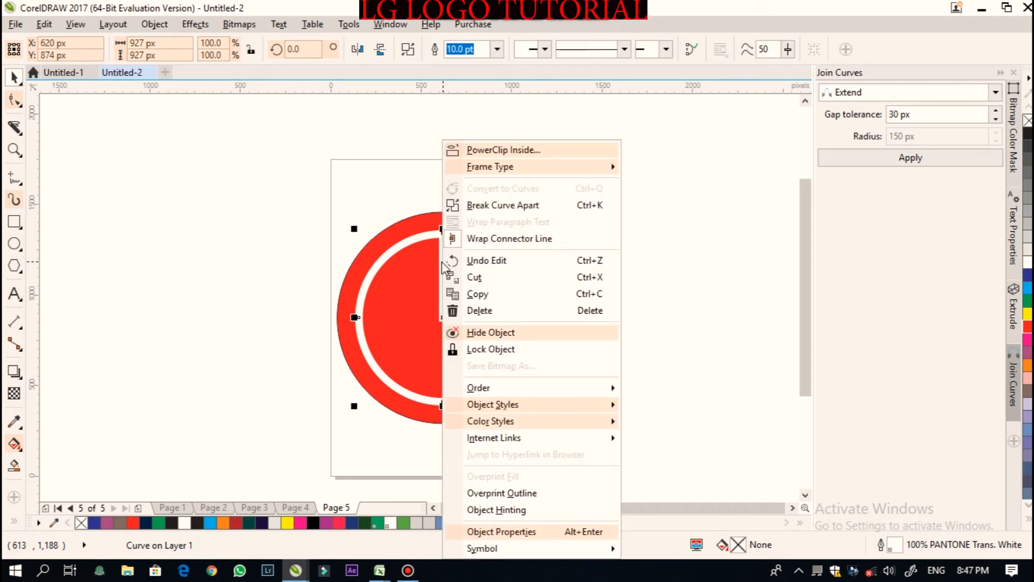
click(511, 205)
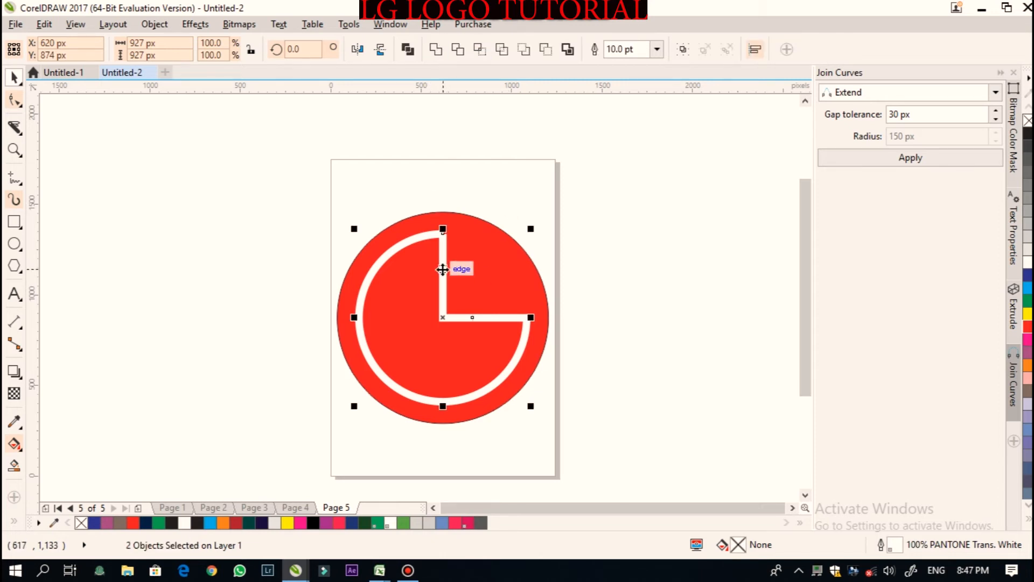
click(442, 286)
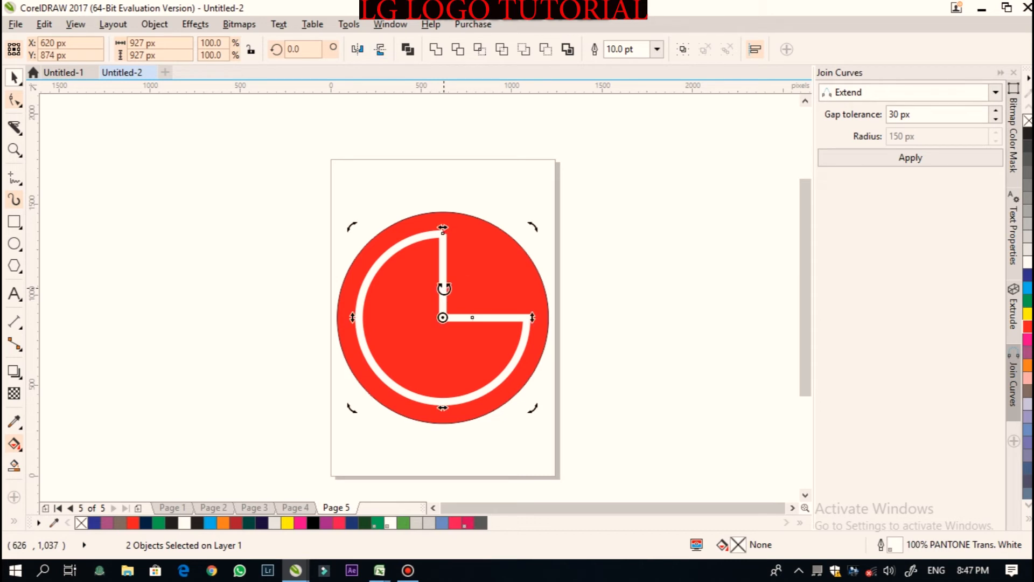
click(442, 285)
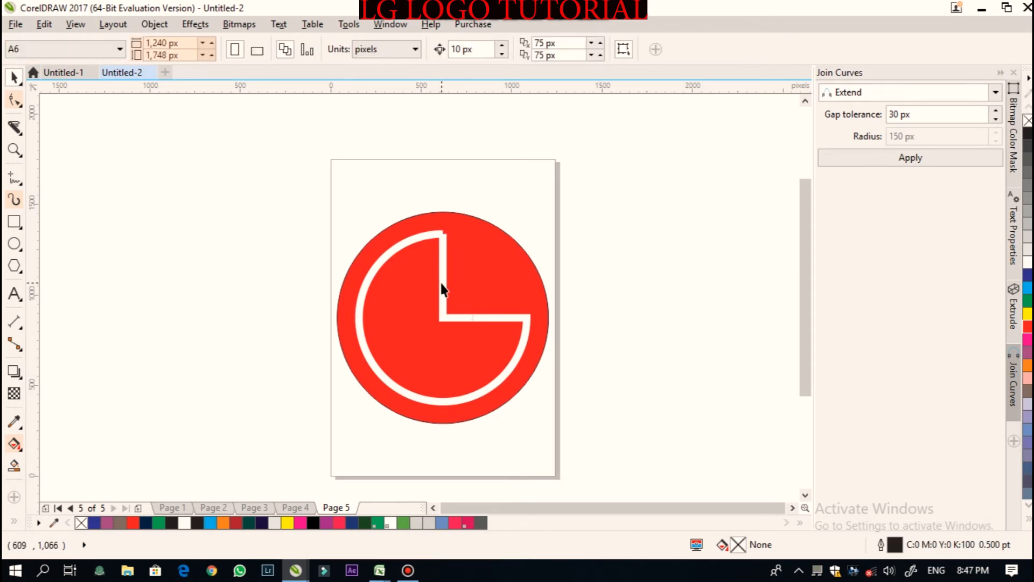
click(441, 283)
click(676, 250)
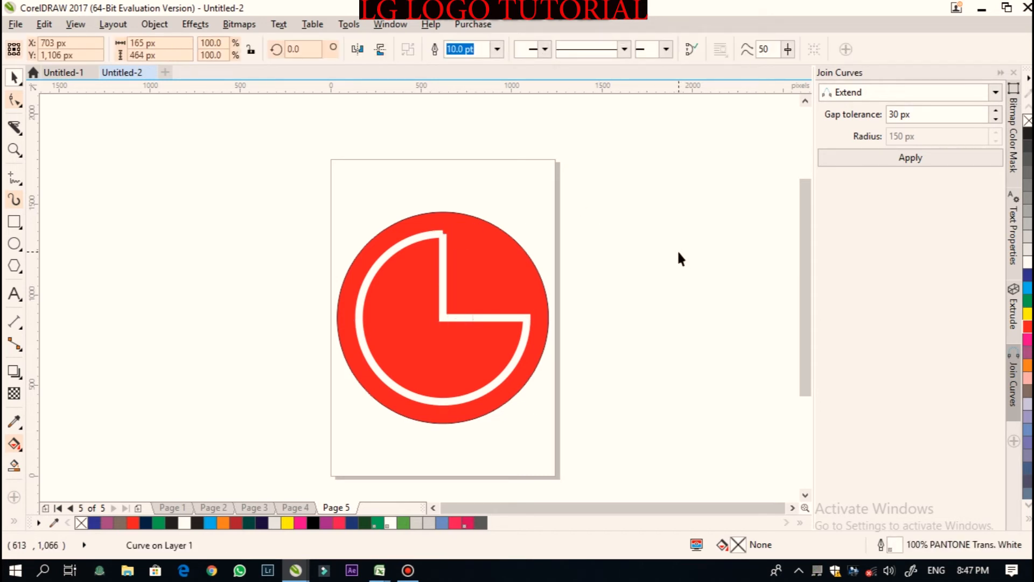
click(442, 284)
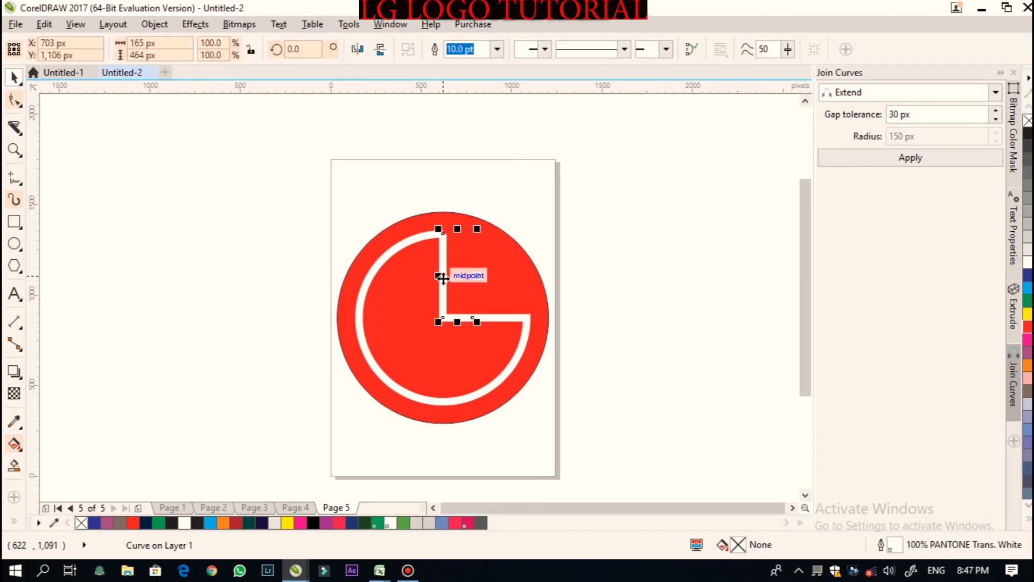
drag(441, 277, 442, 303)
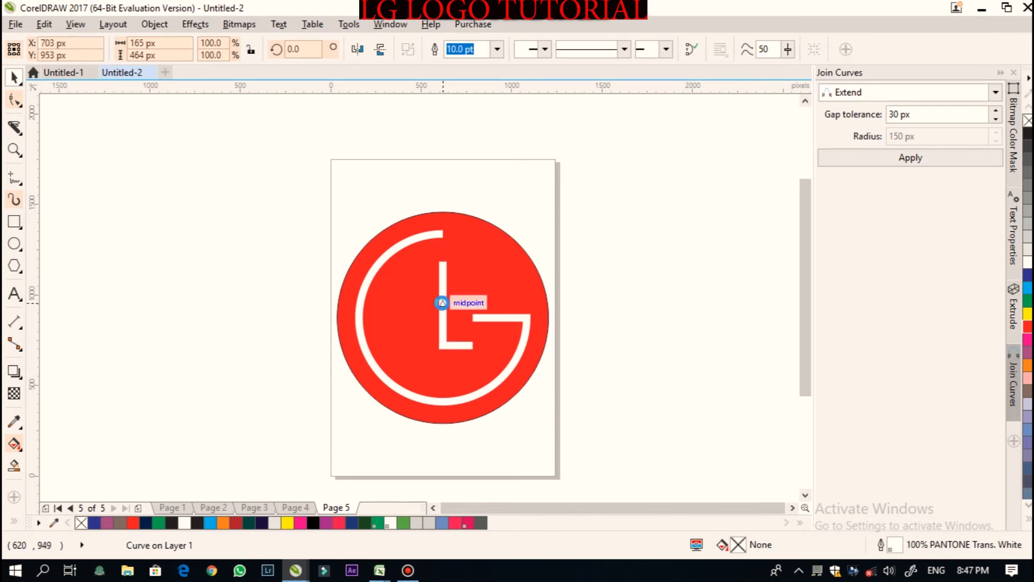
click(671, 250)
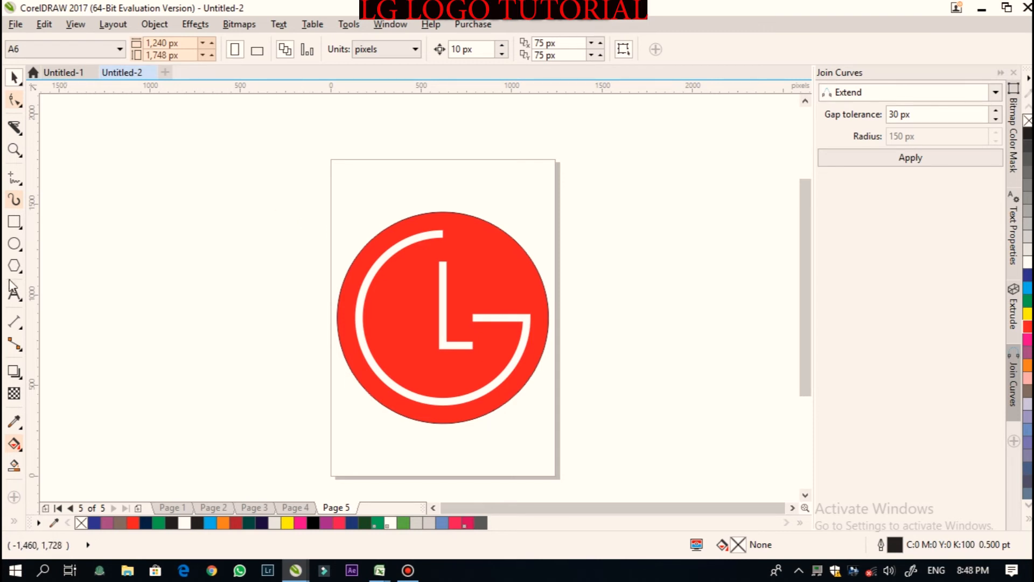
- Draw a small circle about 96 px wide left of the L's top and fill it white
click(14, 244)
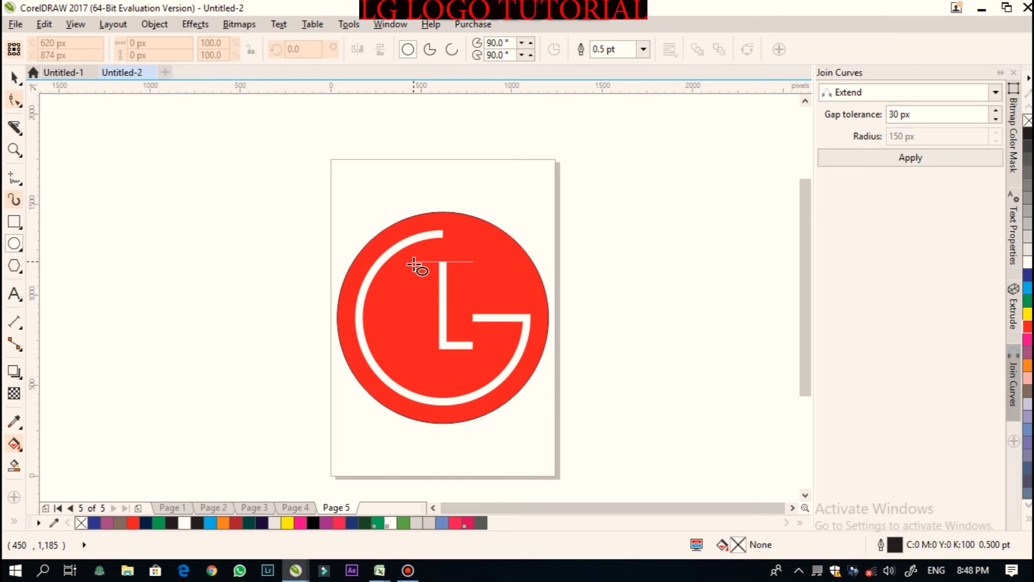
click(413, 264)
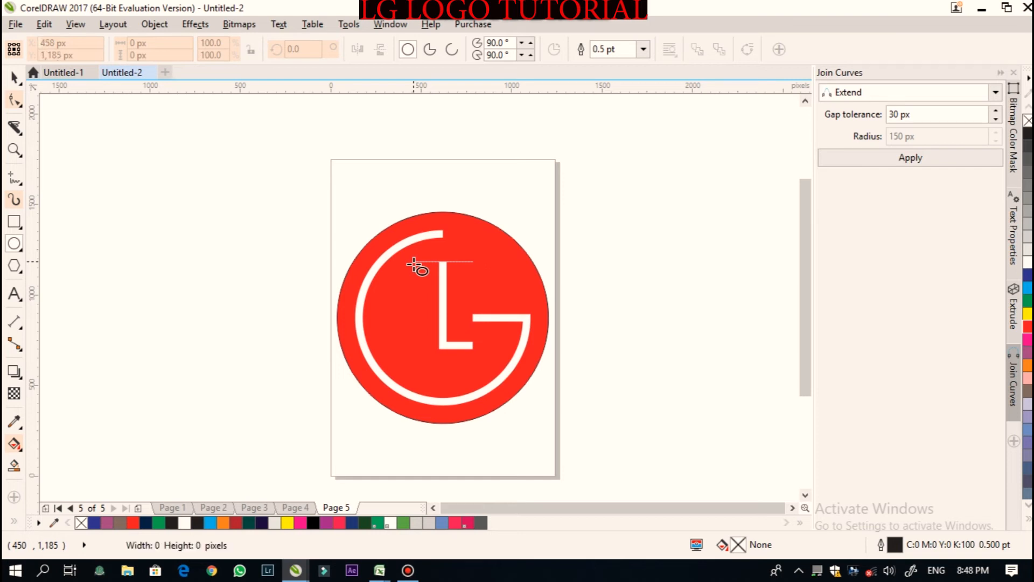
drag(413, 264, 432, 272)
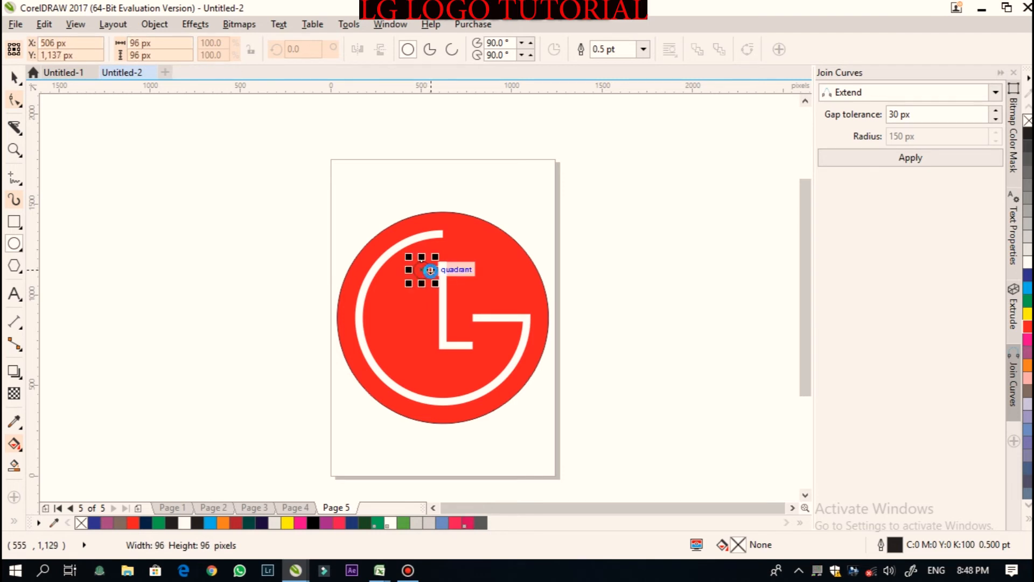
click(14, 77)
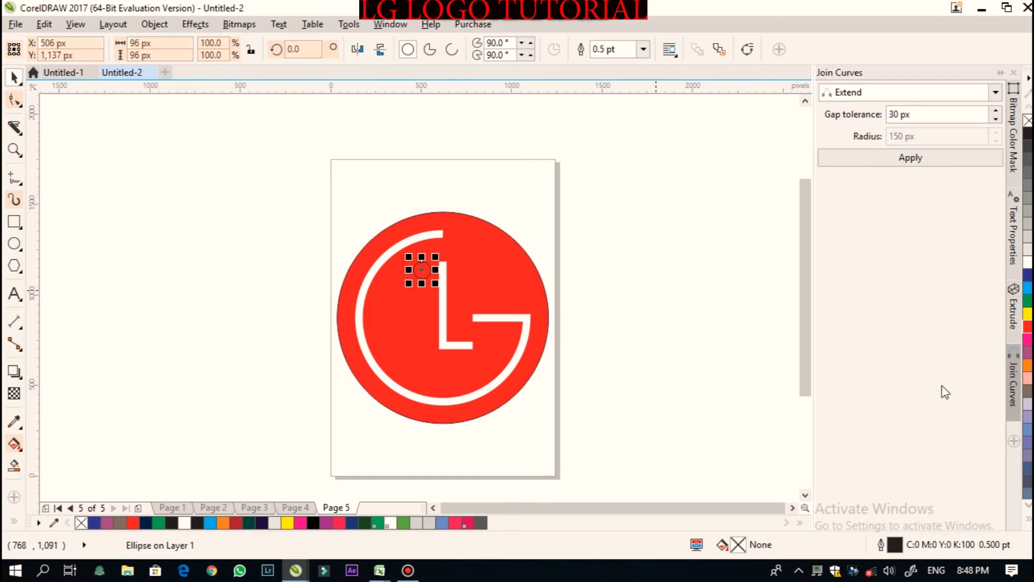
click(1029, 270)
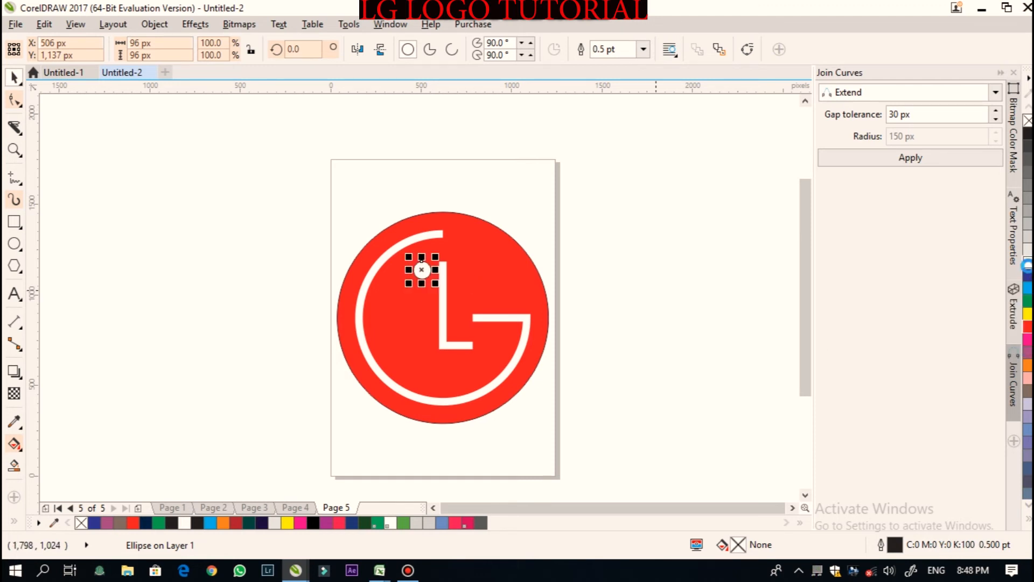
click(236, 247)
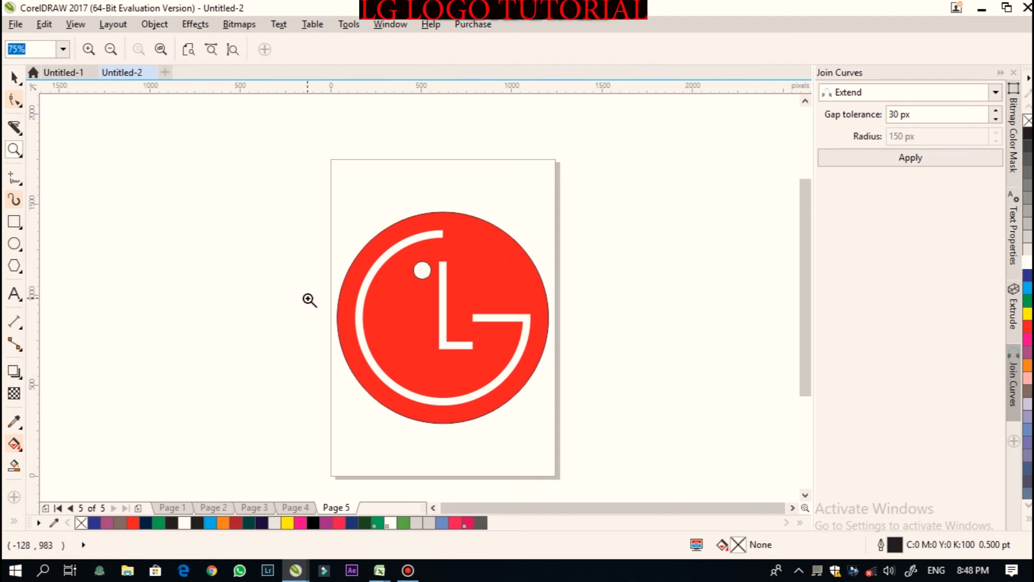
click(424, 303)
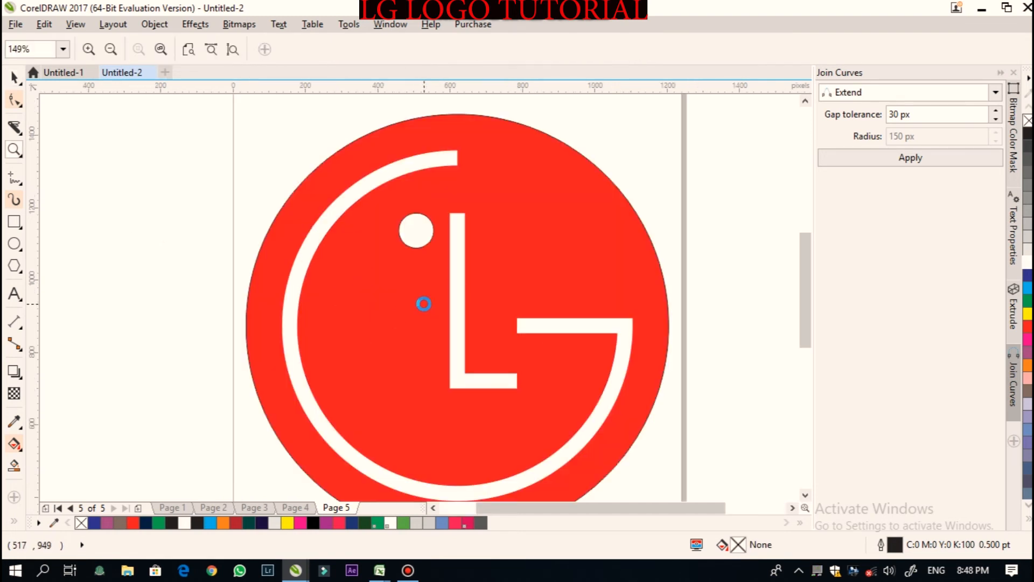
- Remove the outline from the large red circle by setting its outline width to None
click(425, 256)
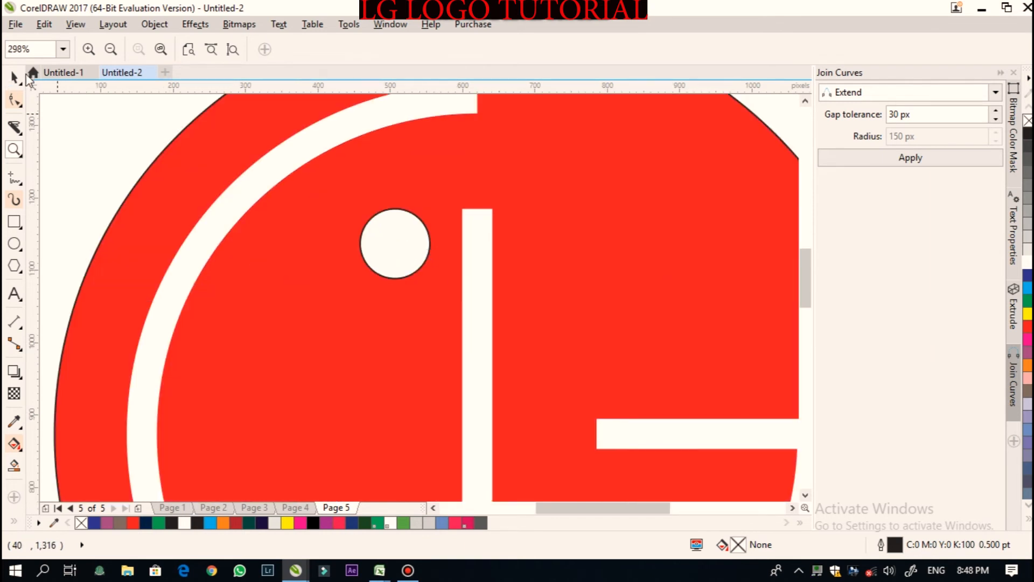
click(160, 49)
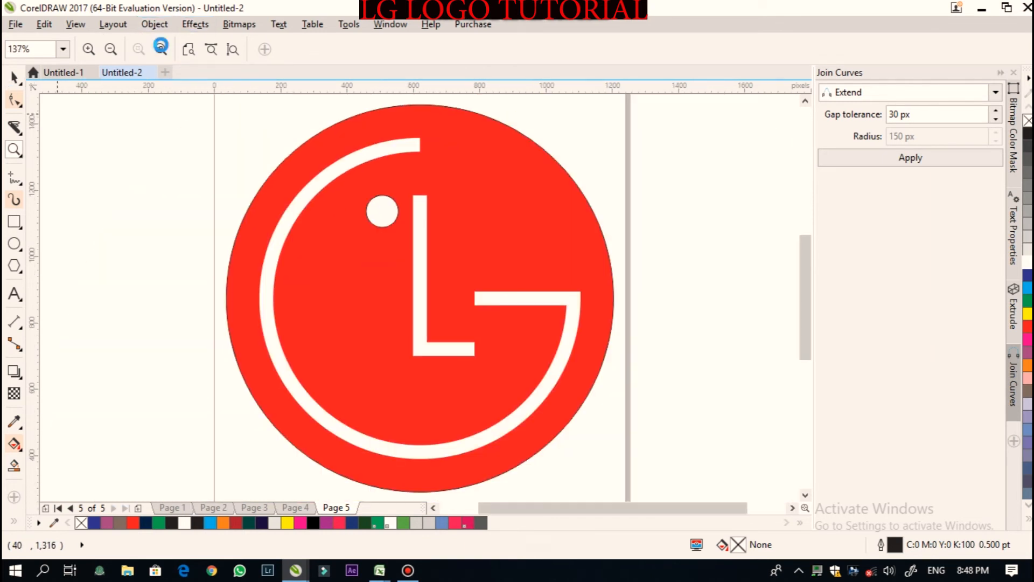
click(15, 78)
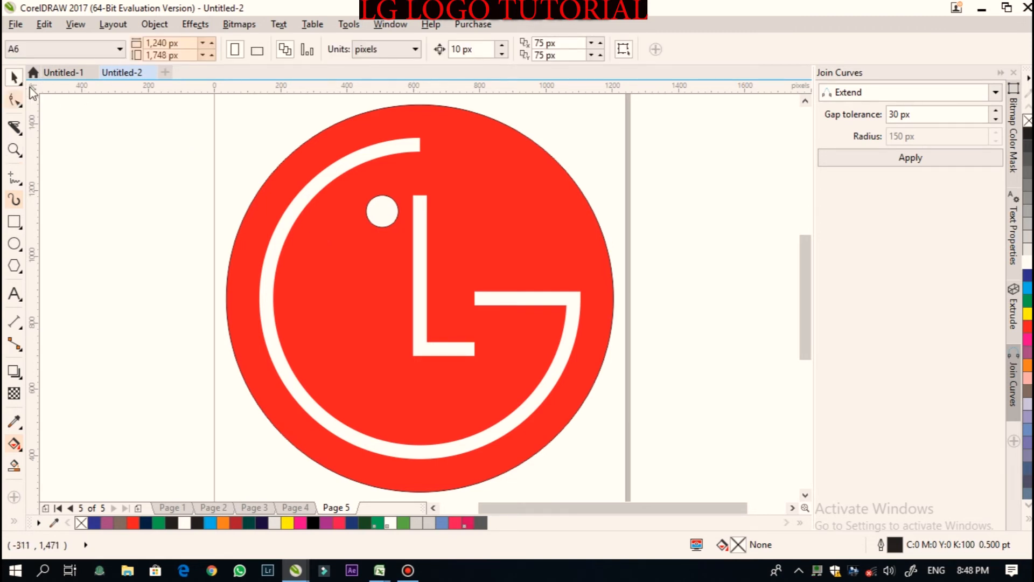
key(z)
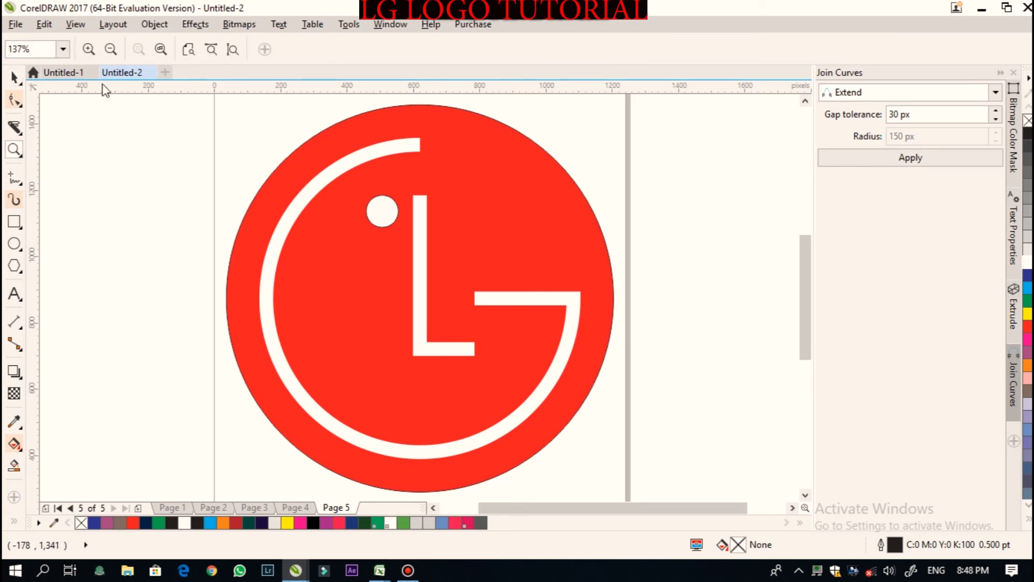
click(111, 48)
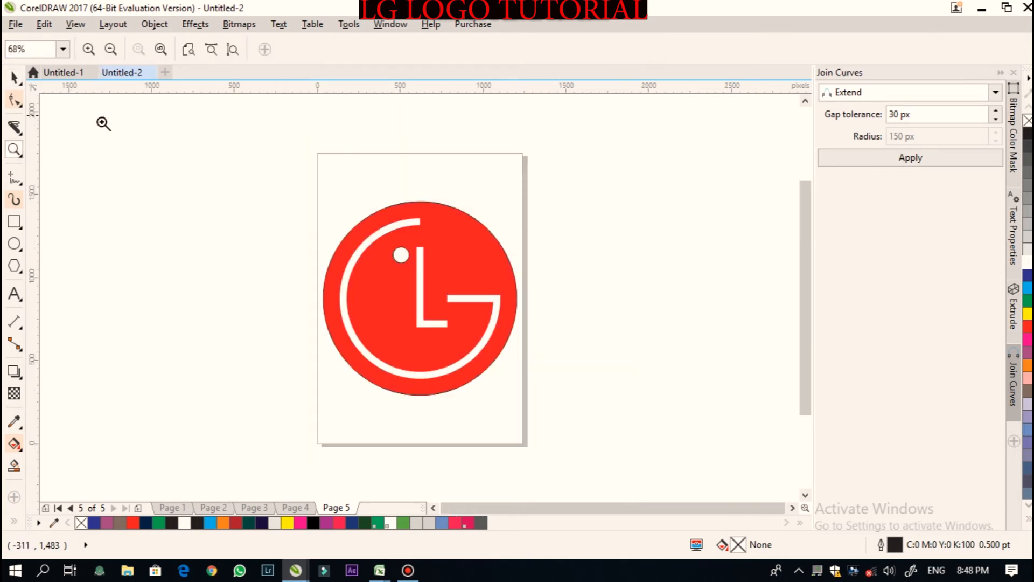
key(space)
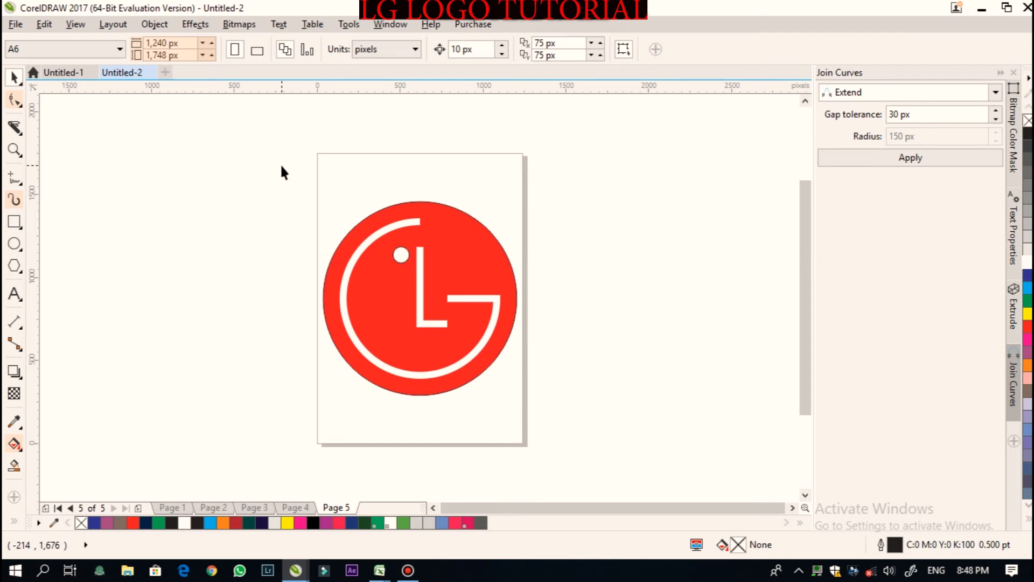
drag(281, 165, 565, 445)
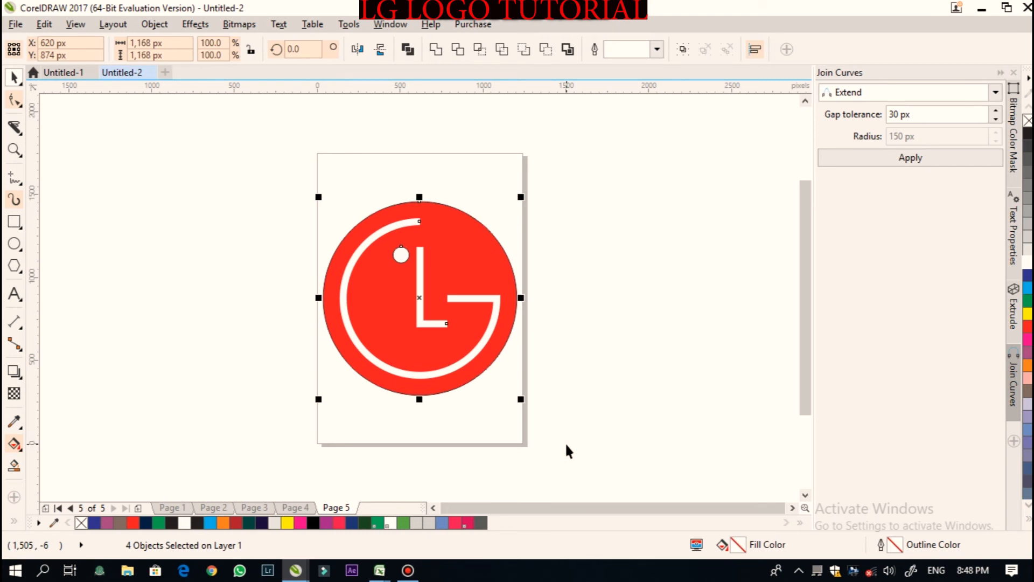
click(625, 323)
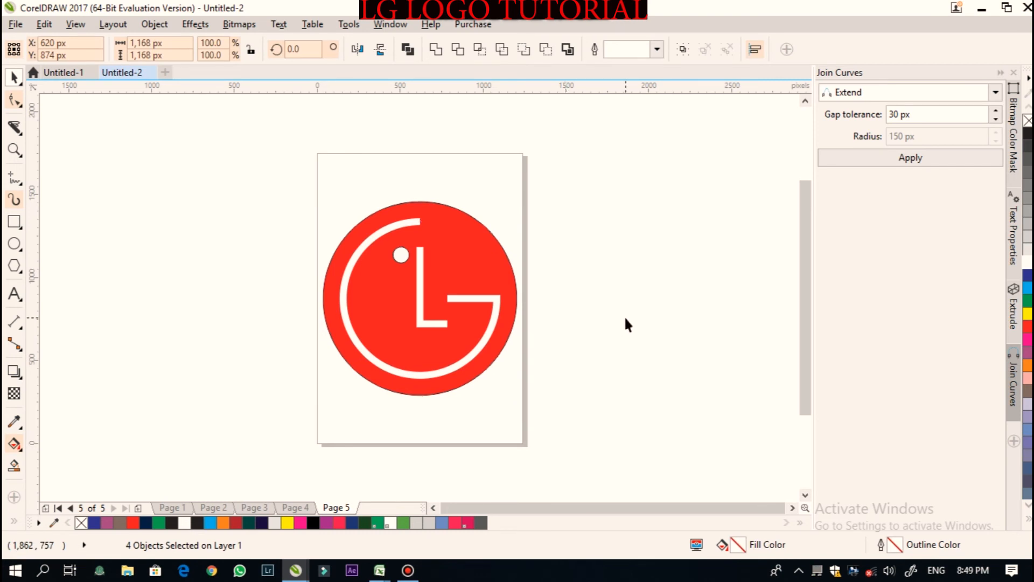
click(392, 213)
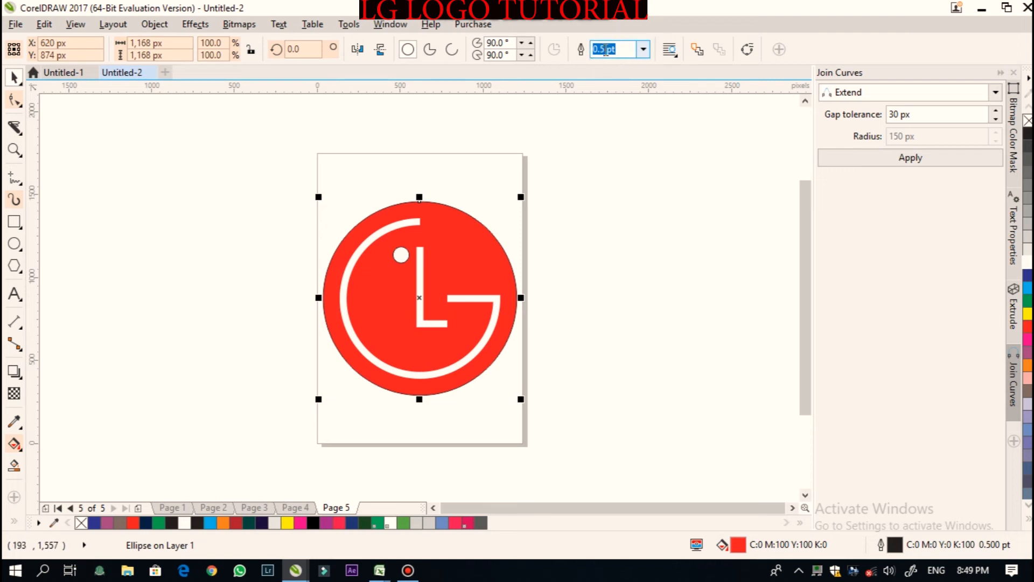
click(644, 49)
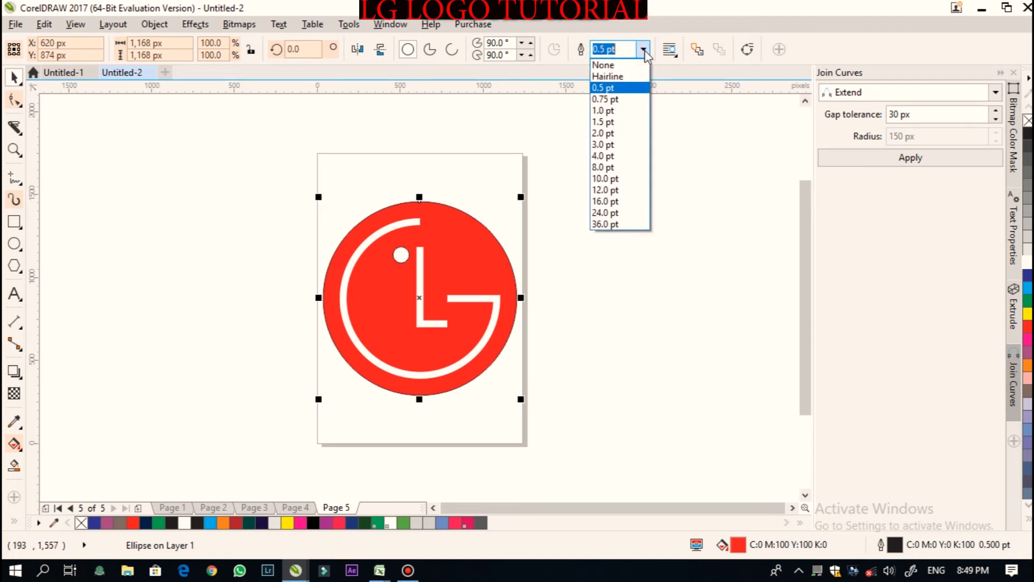
click(610, 67)
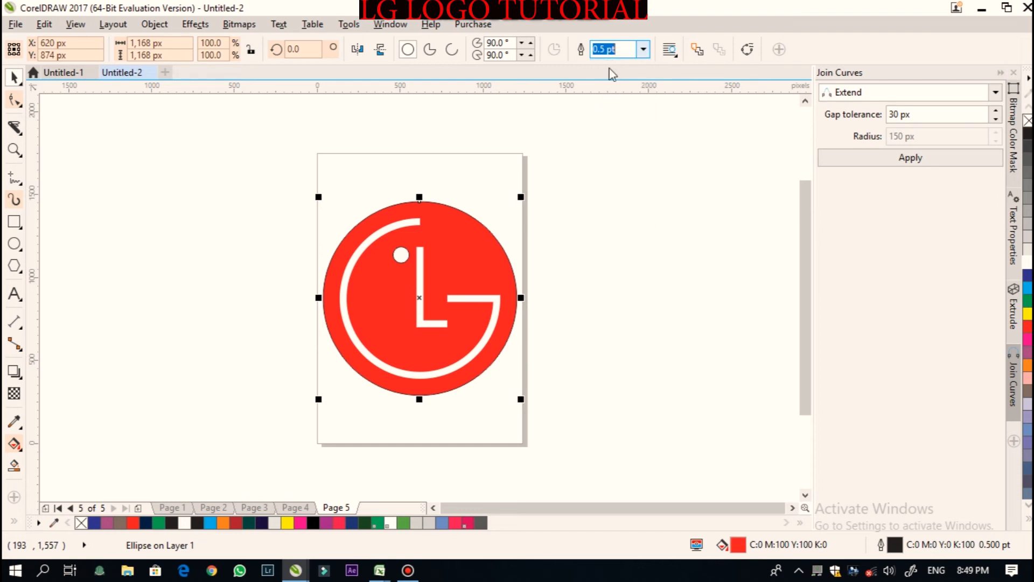
- Group the four logo objects and center the group on the page
click(222, 247)
drag(273, 123, 553, 430)
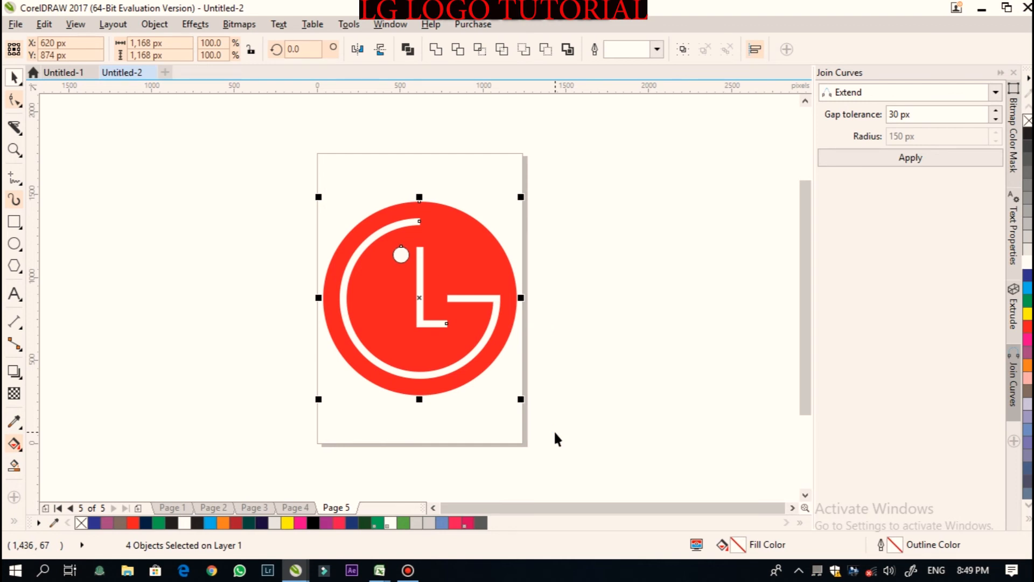
key(ctrl+g)
click(728, 346)
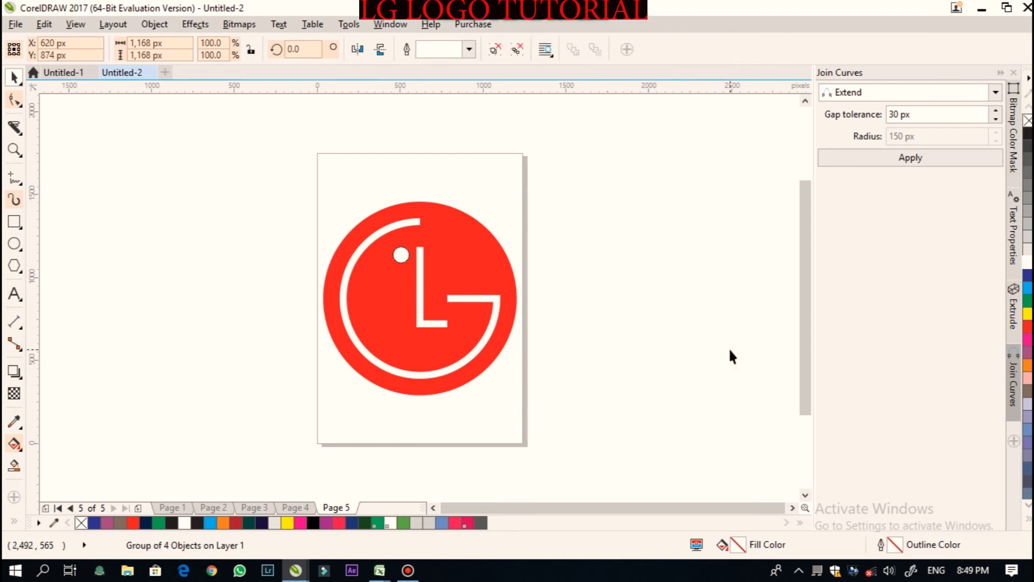
click(411, 284)
drag(478, 258, 403, 293)
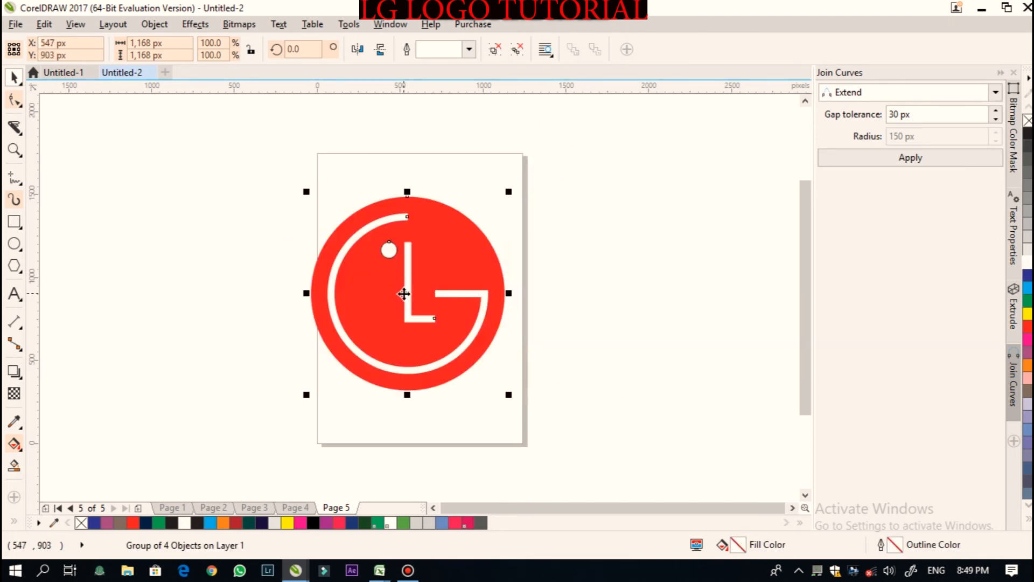
key(p)
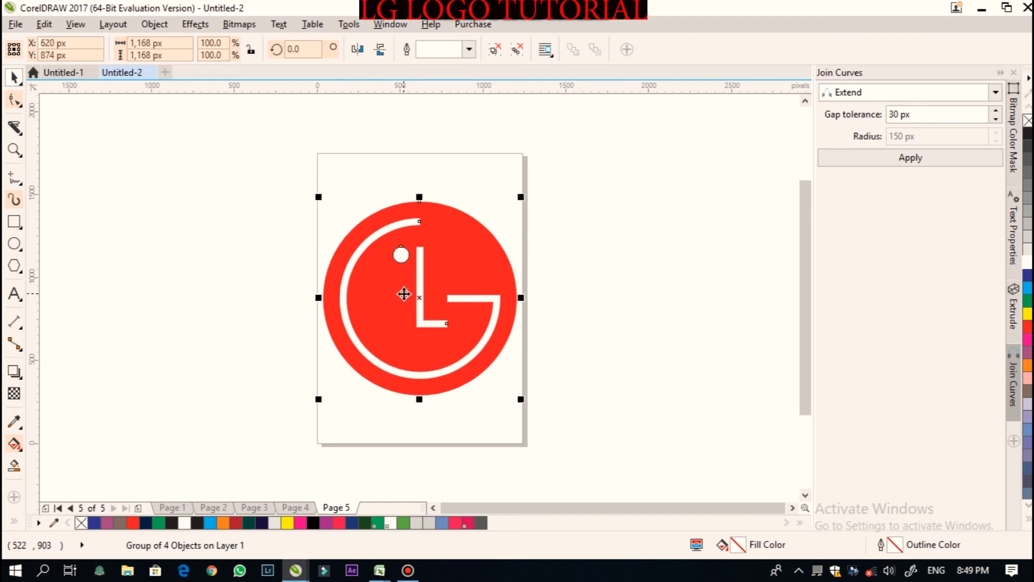
click(568, 300)
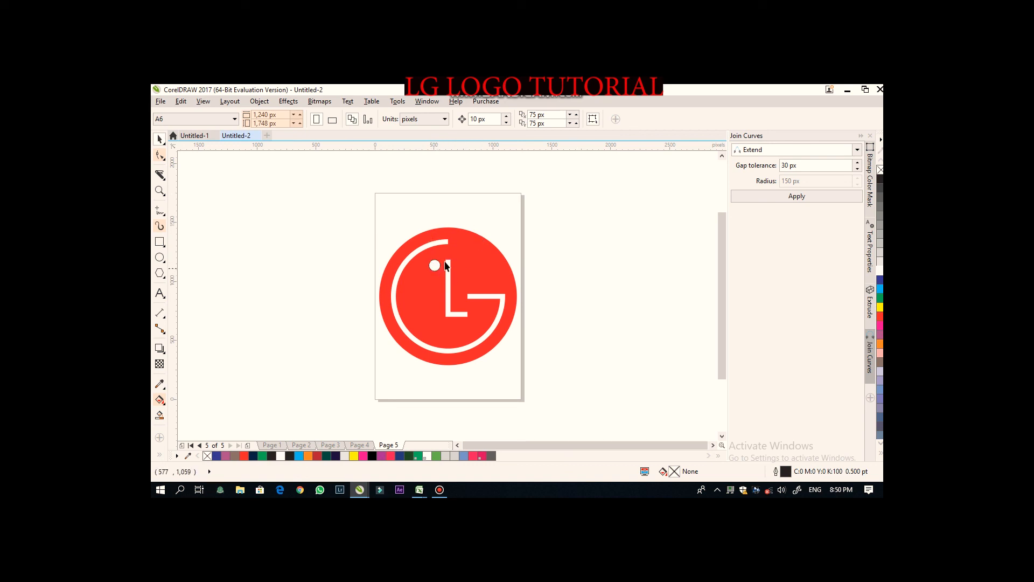
- Ungroup the logo objects and set the small white dot's outline width to None
drag(346, 178, 568, 380)
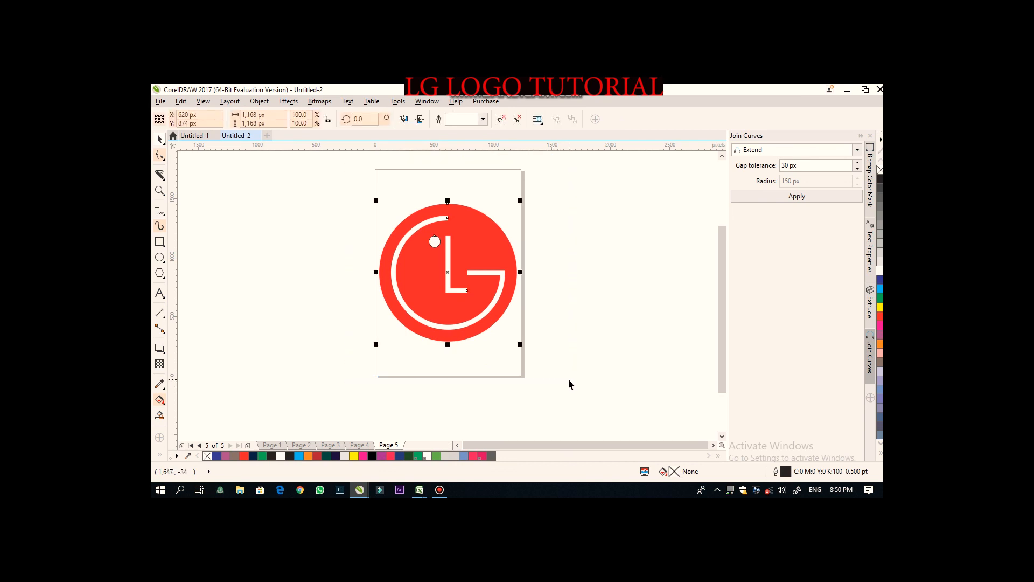
key(ctrl+u)
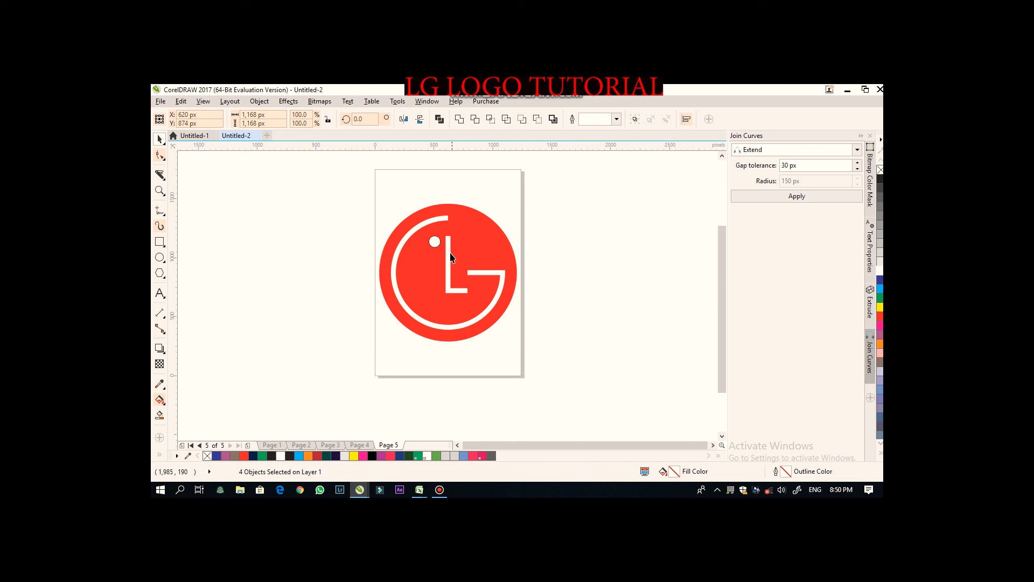
click(432, 242)
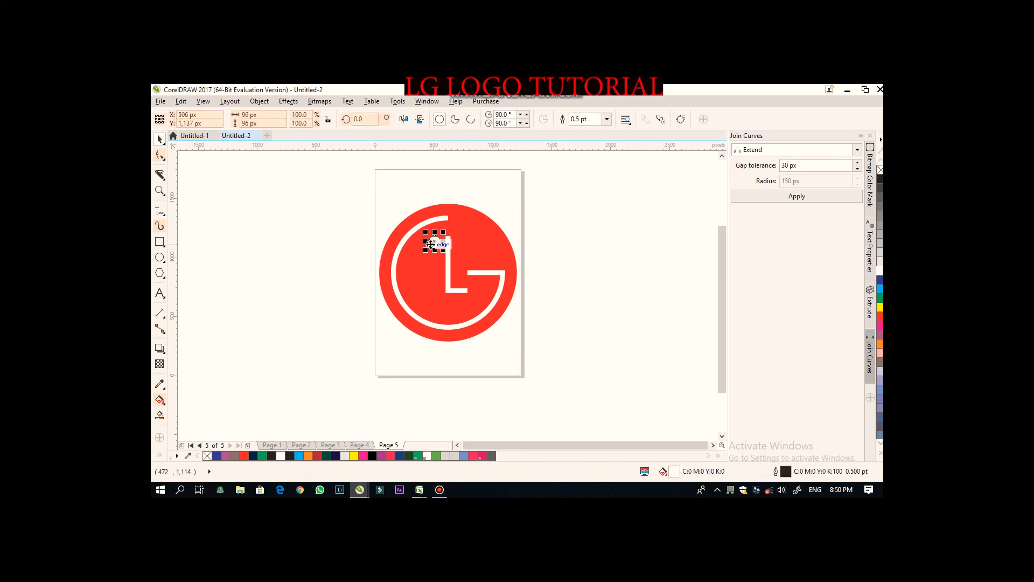
click(607, 119)
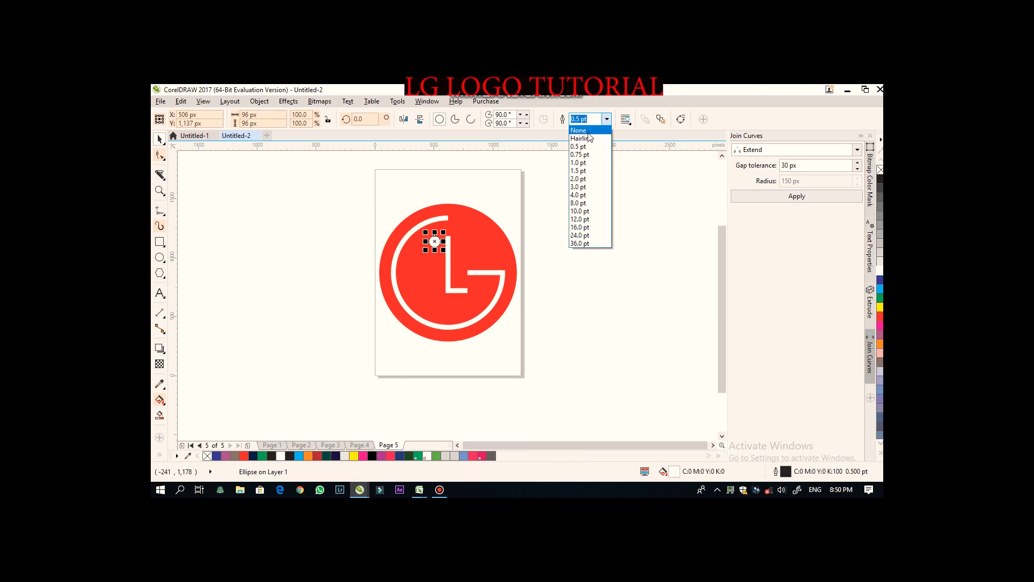
click(587, 131)
- Regroup all four logo objects and center the group on the page
drag(352, 168, 540, 396)
key(ctrl+g)
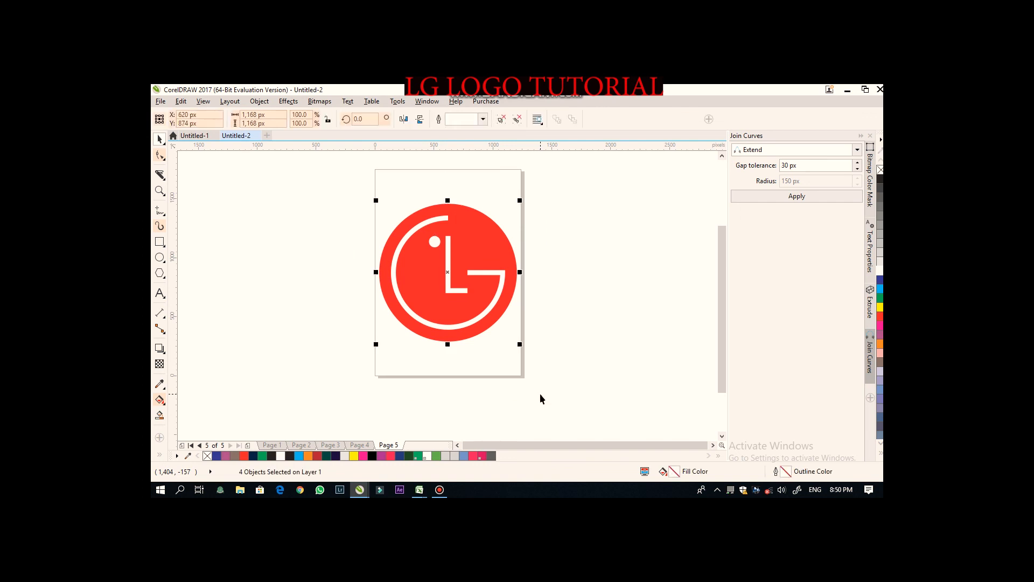
drag(448, 265, 517, 279)
key(p)
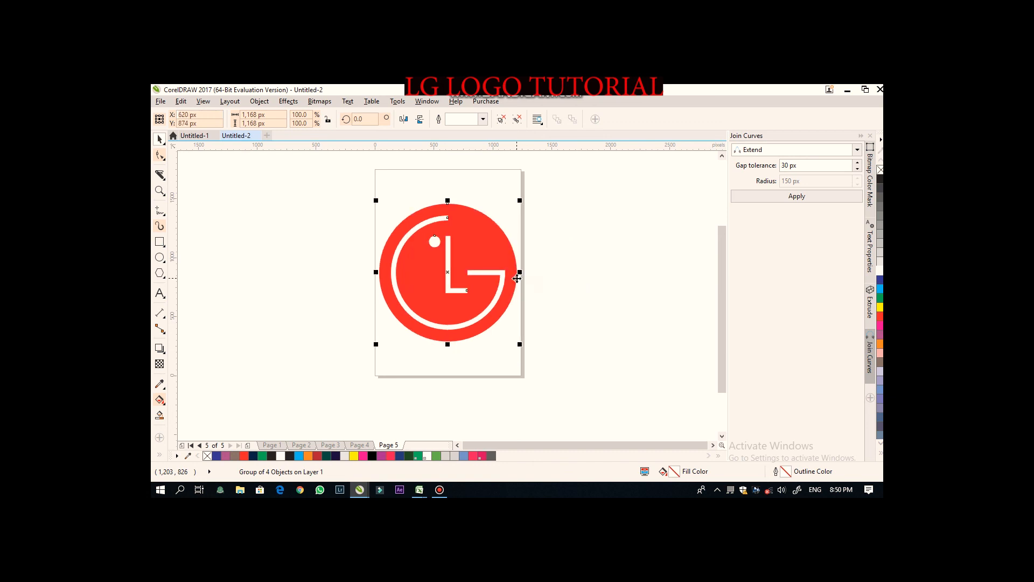
click(593, 262)
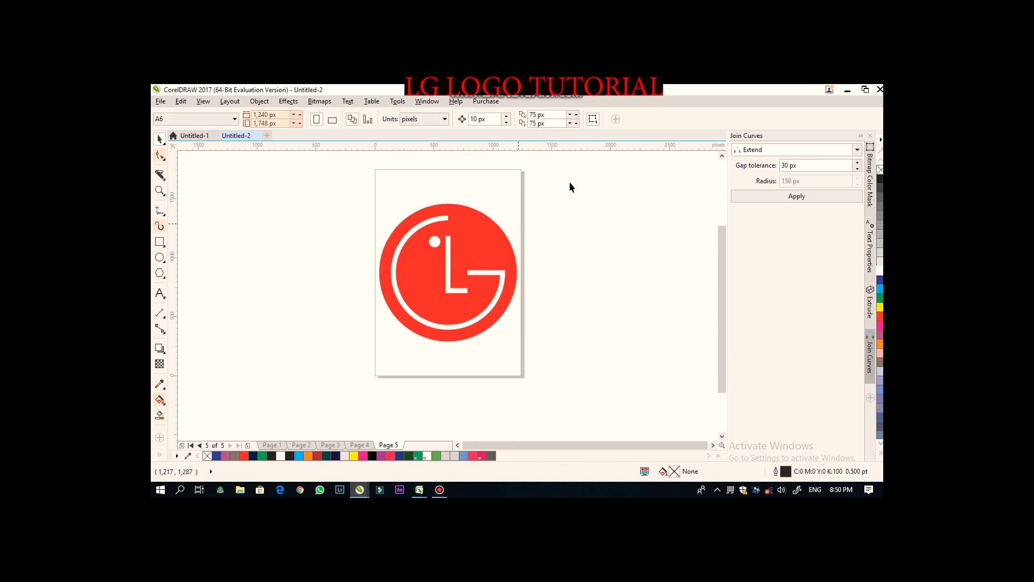